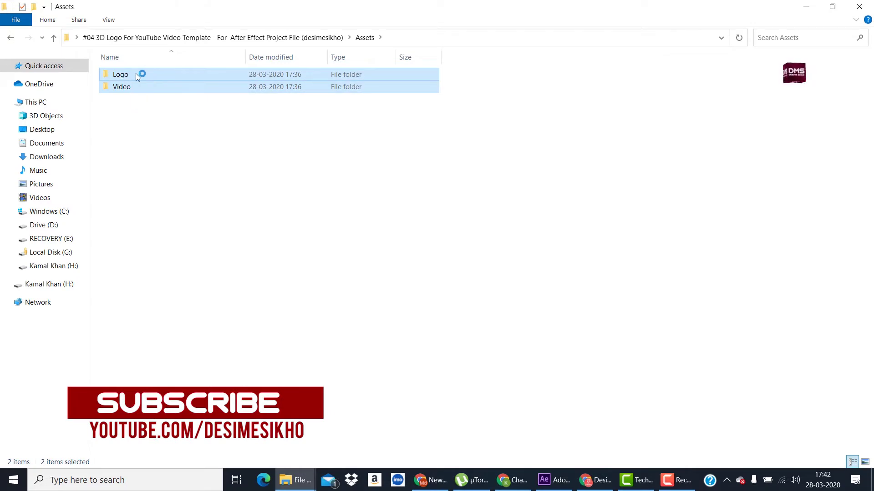
# Step: Look through the template's Assets folder with its Logo and Video subfolders, and the Help Documentation folder
pyautogui.click(168, 113)
pyautogui.doubleClick(139, 76)
pyautogui.moveTo(242, 136); pyautogui.dragTo(101, 55)
pyautogui.click(12, 39)
pyautogui.click(13, 38)
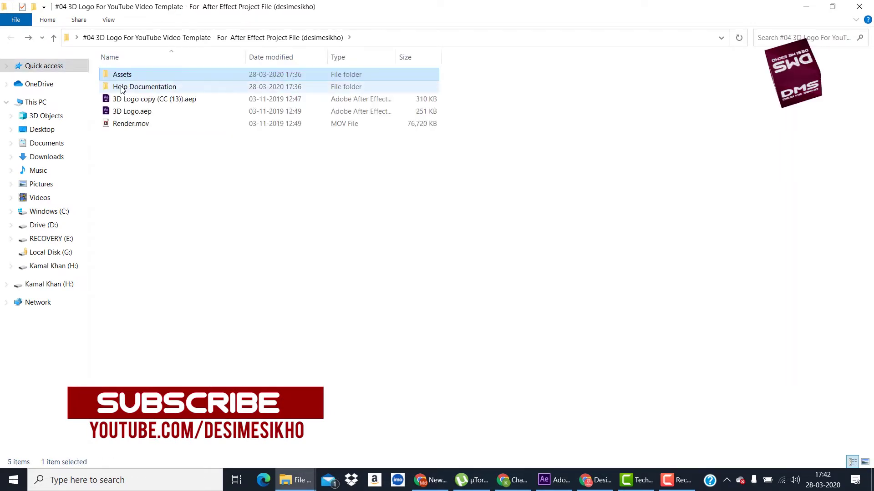
pyautogui.doubleClick(166, 86)
pyautogui.click(139, 75)
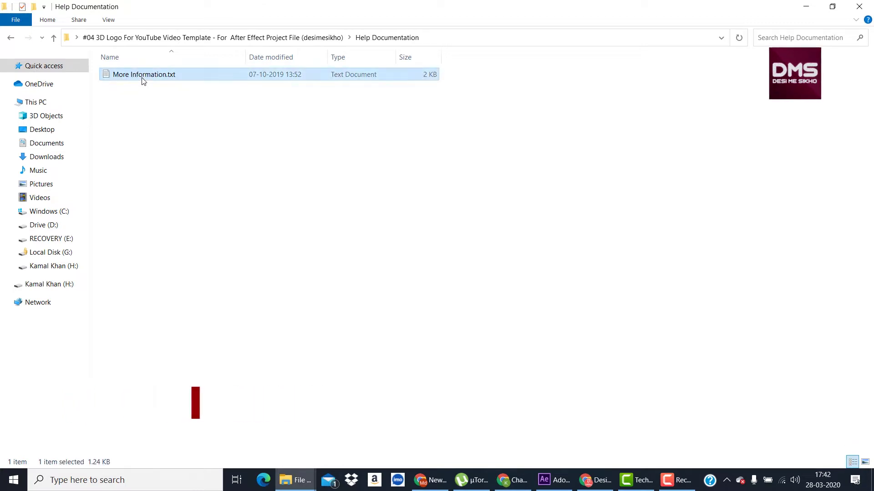
pyautogui.click(13, 39)
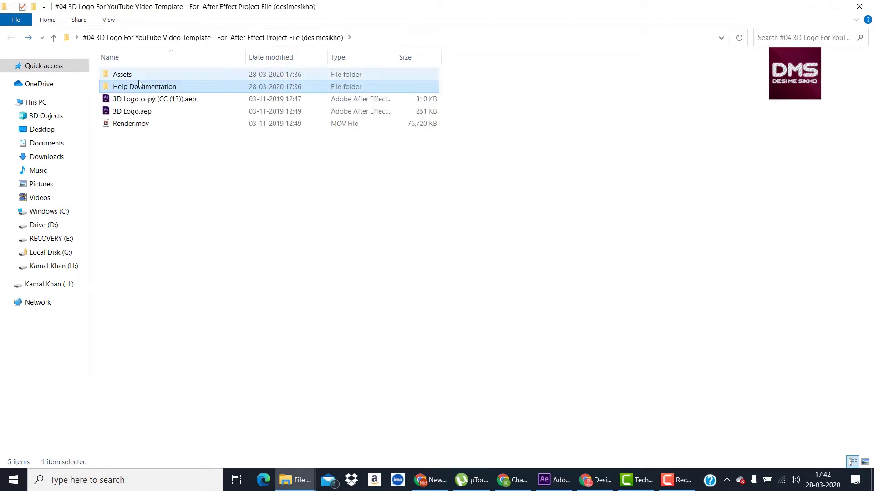
# Step: Examine the two After Effects project files and the Render.mov file in the template folder
pyautogui.click(134, 111)
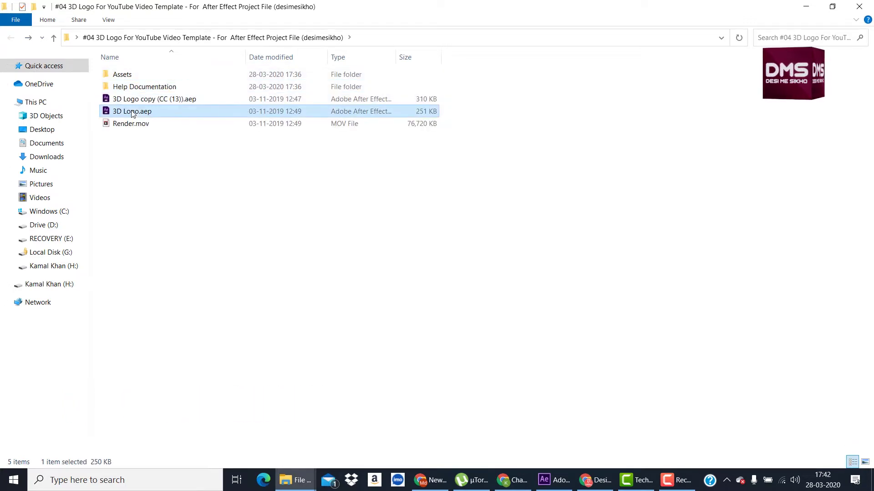
pyautogui.click(181, 101)
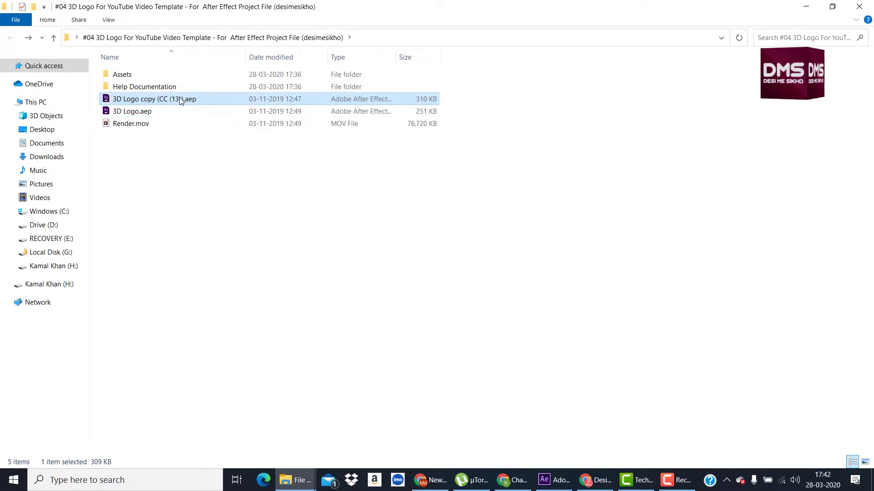
pyautogui.click(142, 116)
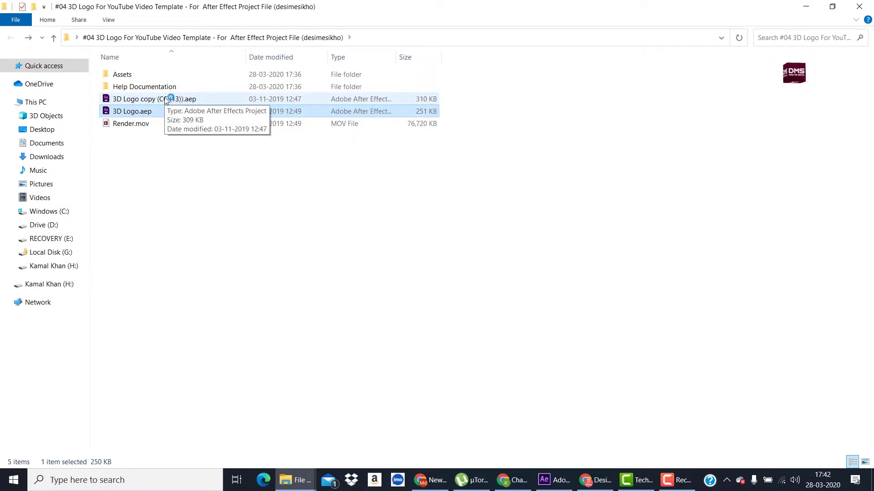
pyautogui.click(122, 125)
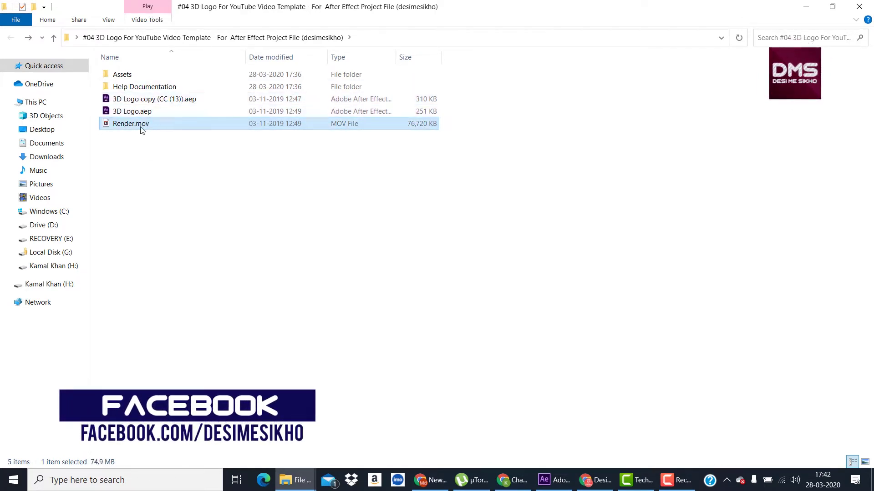
pyautogui.moveTo(142, 131)
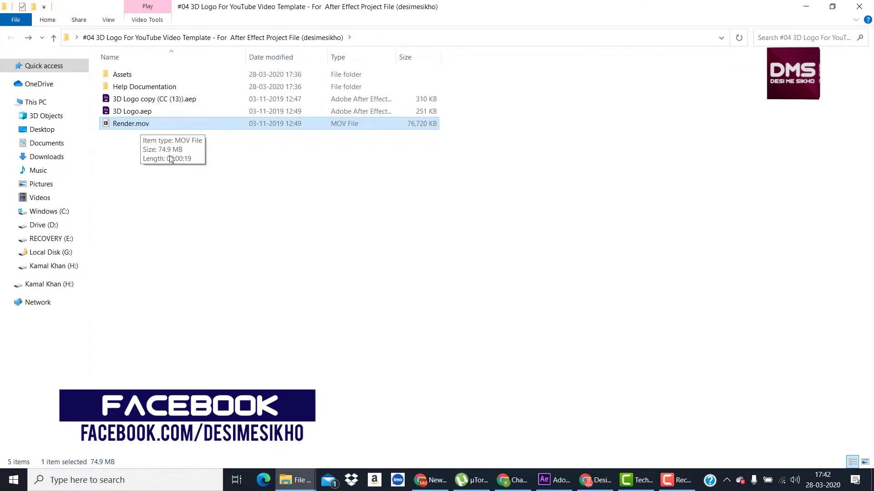
pyautogui.click(141, 113)
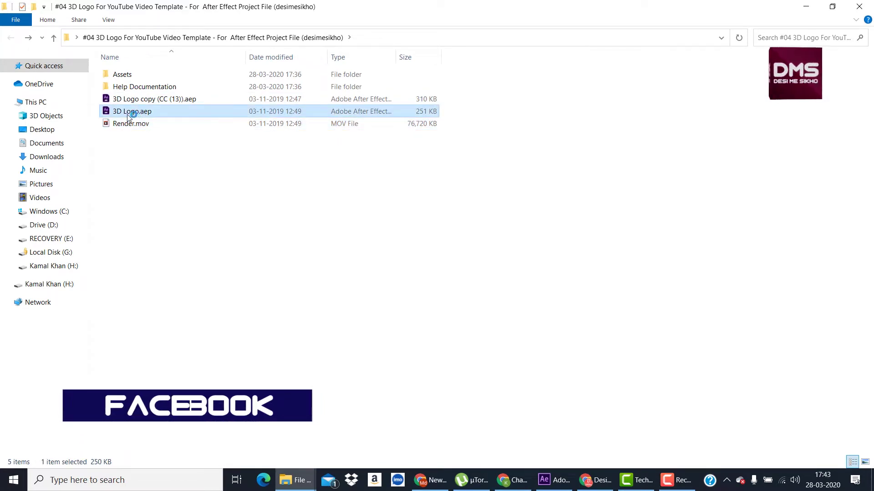
pyautogui.click(263, 217)
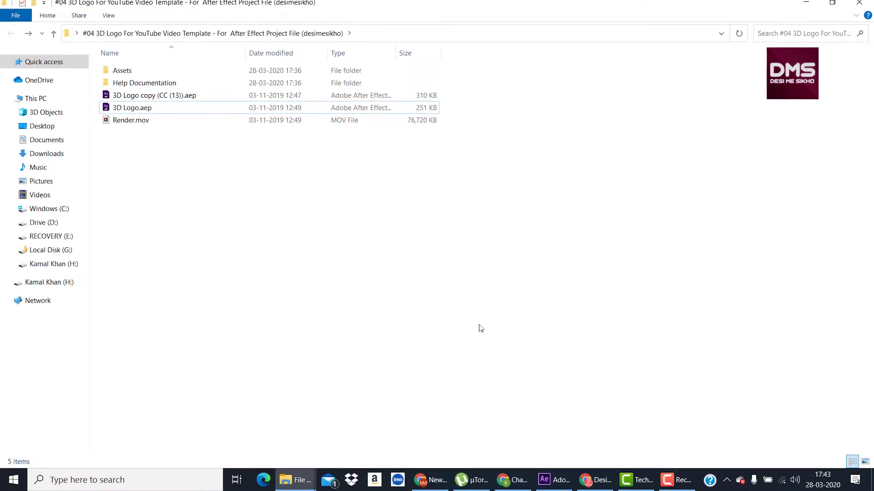
# Step: Switch to After Effects and open the 3D Logo.aep project from the template folder on the Desktop
pyautogui.click(555, 478)
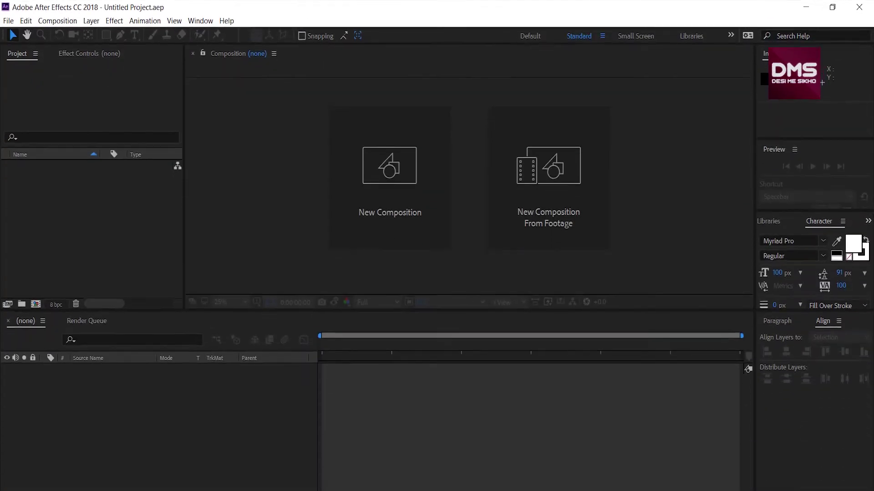
pyautogui.click(17, 47)
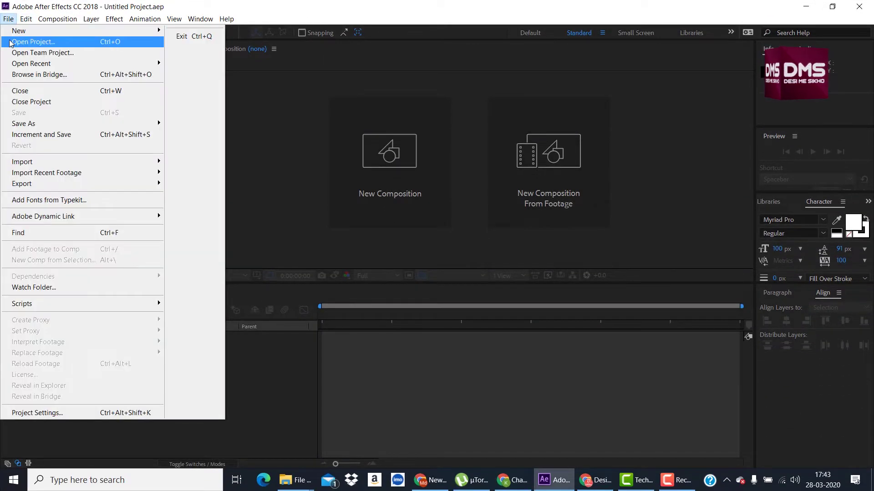
pyautogui.click(23, 43)
pyautogui.click(54, 122)
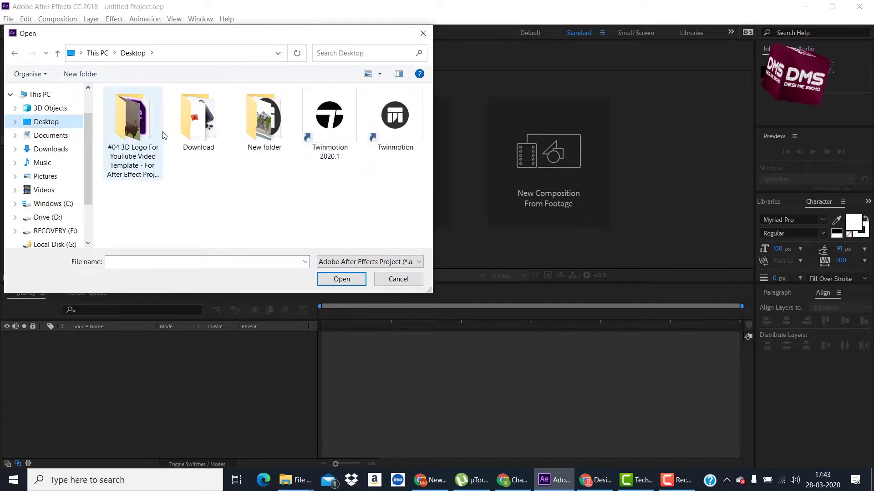
pyautogui.doubleClick(135, 114)
pyautogui.click(146, 133)
pyautogui.click(150, 149)
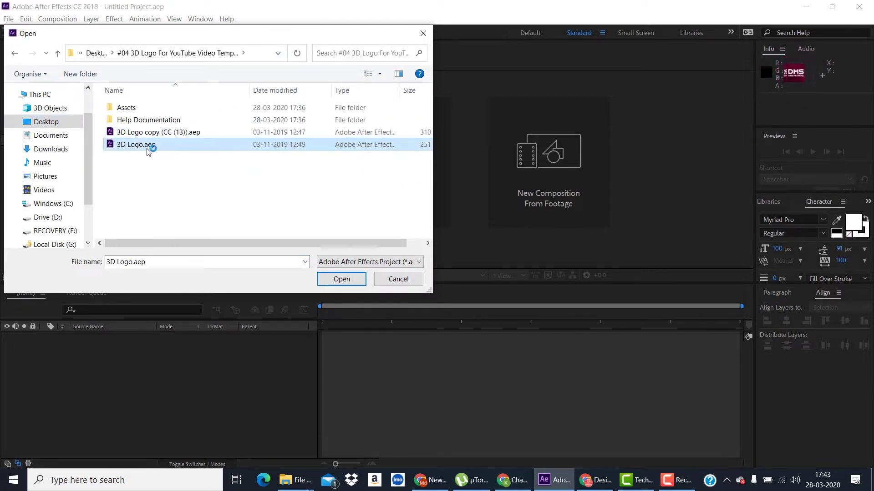
pyautogui.click(338, 279)
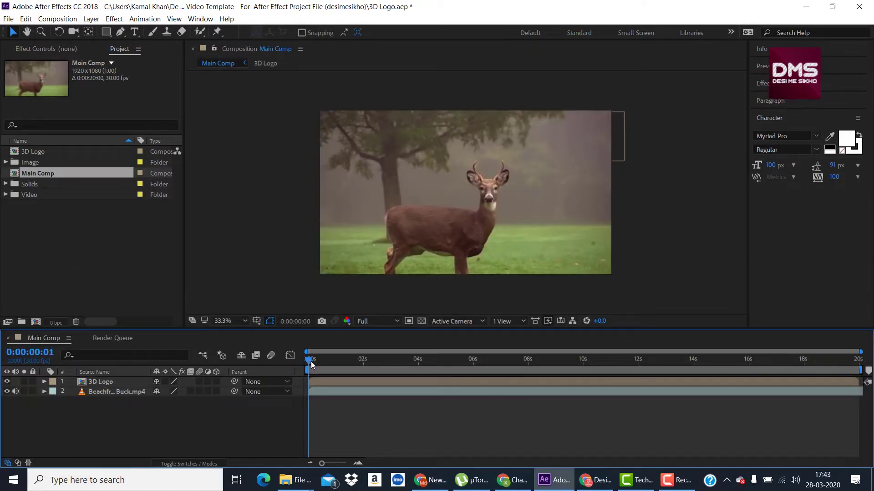
# Step: Preview the Main Comp from the start and scrub forward to 0:00:06:28
pyautogui.press('space')
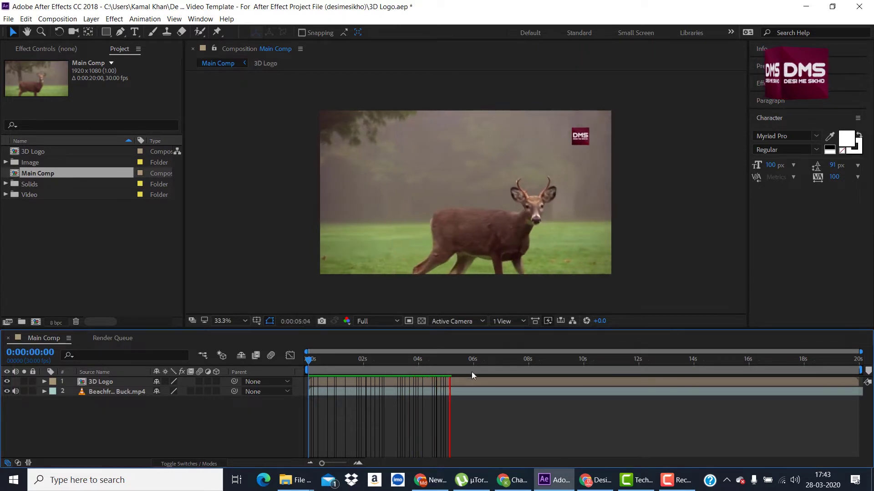
pyautogui.click(465, 362)
pyautogui.moveTo(463, 361); pyautogui.dragTo(499, 367)
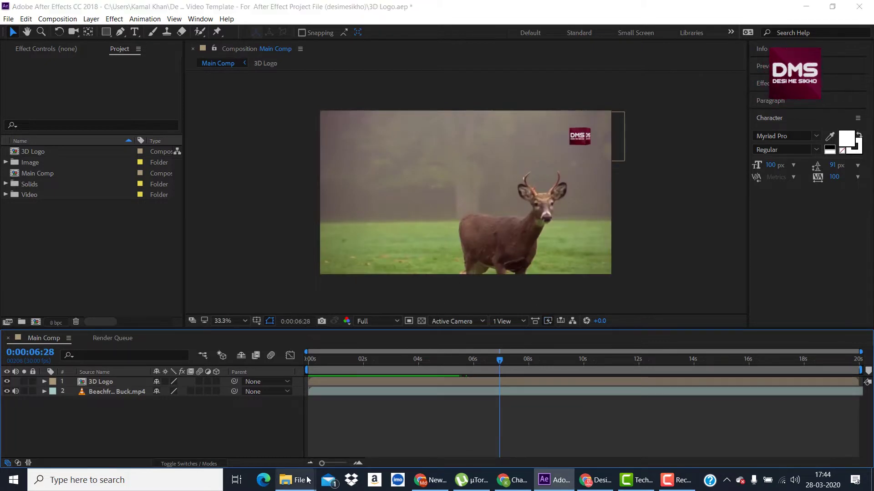
# Step: Switch to File Explorer, examine the two logo images in the Logo folder under Assets, and return to the template folder
pyautogui.moveTo(296, 480)
pyautogui.click(351, 435)
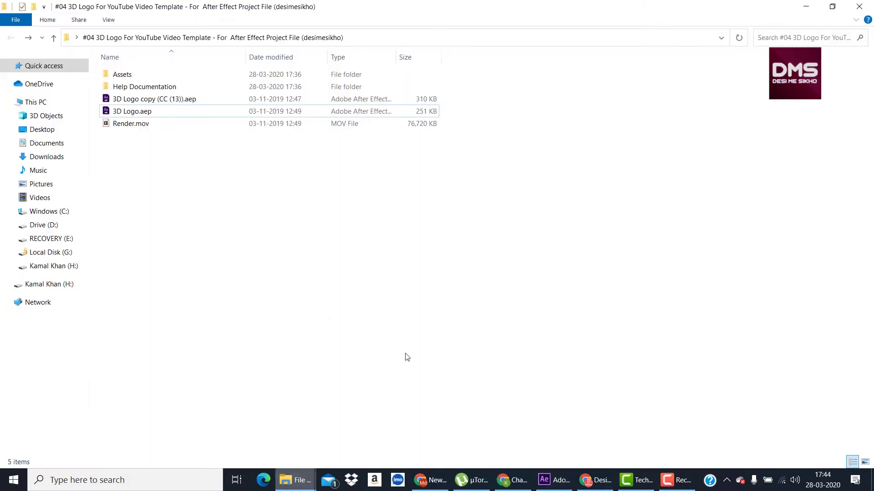
pyautogui.doubleClick(162, 73)
pyautogui.doubleClick(151, 79)
pyautogui.click(130, 95)
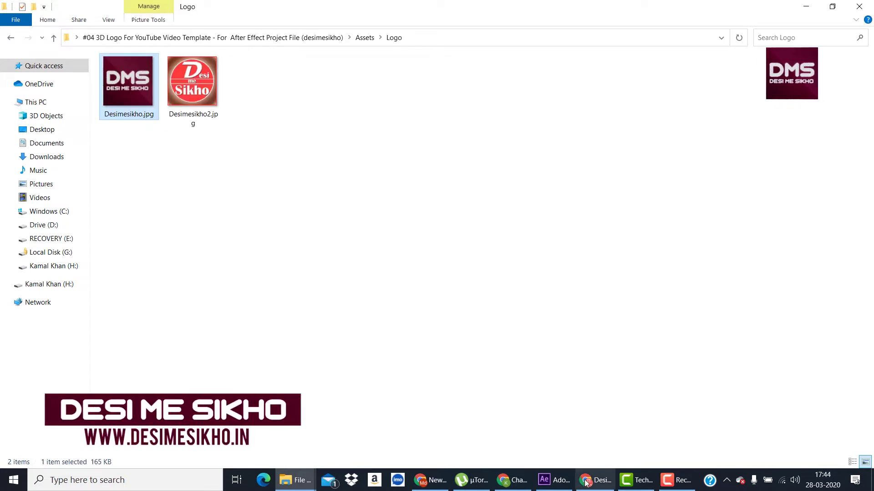
pyautogui.click(553, 480)
pyautogui.click(293, 480)
pyautogui.click(205, 89)
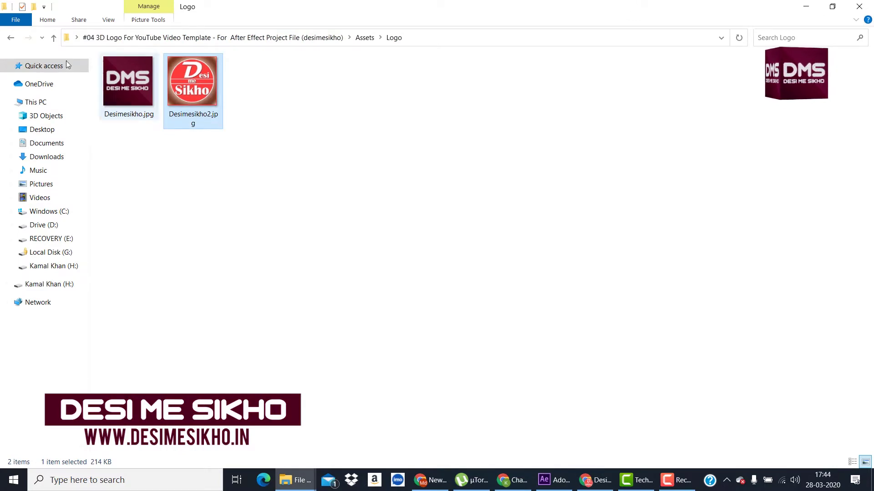
pyautogui.click(13, 41)
pyautogui.click(13, 41)
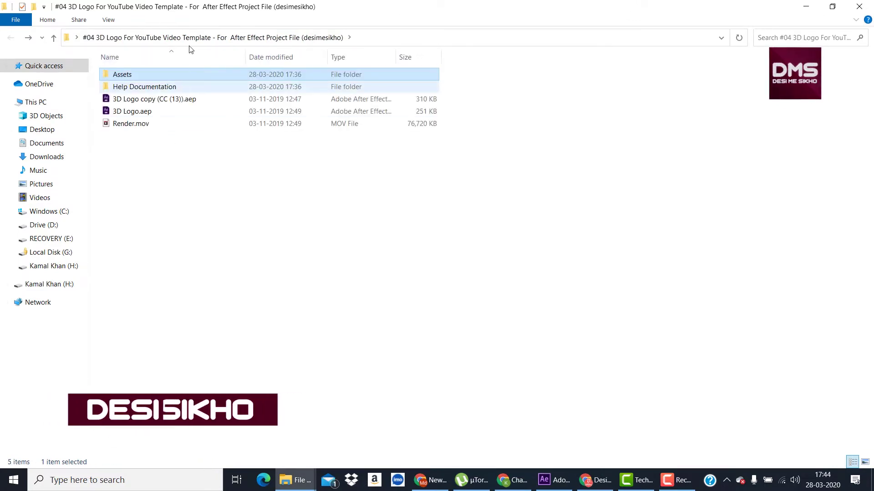
# Step: Import Desimesikho2.jpg from the Logo folder under Assets into the After Effects project
pyautogui.doubleClick(152, 79)
pyautogui.doubleClick(152, 77)
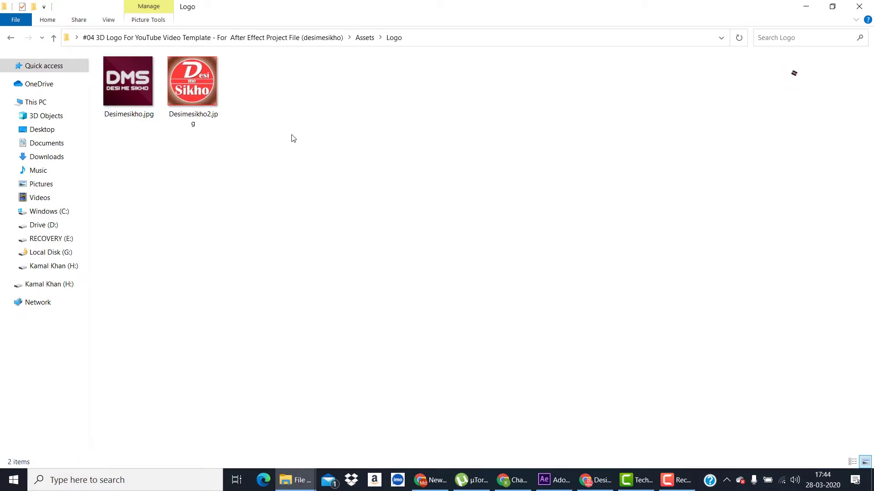
pyautogui.click(196, 96)
pyautogui.moveTo(222, 112); pyautogui.dragTo(434, 401)
pyautogui.moveTo(342, 363); pyautogui.dragTo(110, 285)
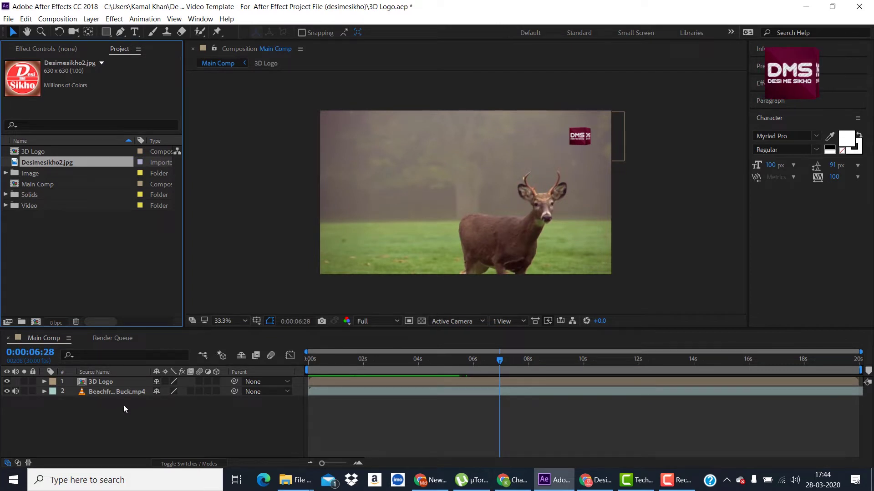
# Step: Open the 3D Logo composition from the Main Comp and move the current time to 0:00:10:01
pyautogui.click(108, 384)
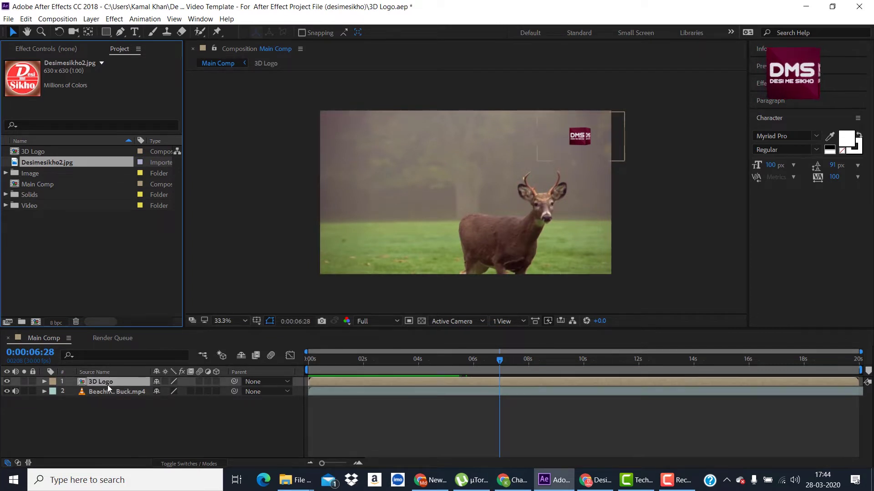
pyautogui.doubleClick(108, 384)
pyautogui.moveTo(505, 360); pyautogui.dragTo(585, 389)
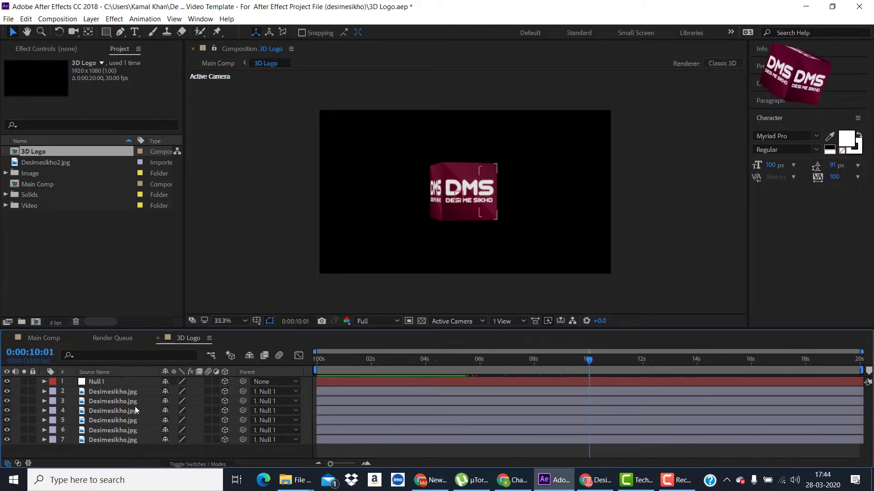
# Step: Replace the source of all six Desimesikho.jpg layers with Desimesikho2.jpg and preview the rotating cube
pyautogui.click(117, 394)
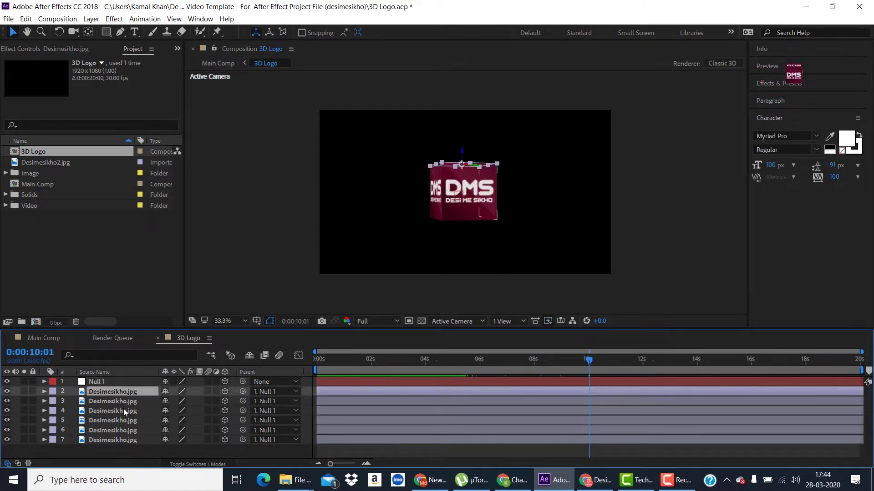
pyautogui.keyDown('shift'); pyautogui.click(131, 441); pyautogui.keyUp('shift')
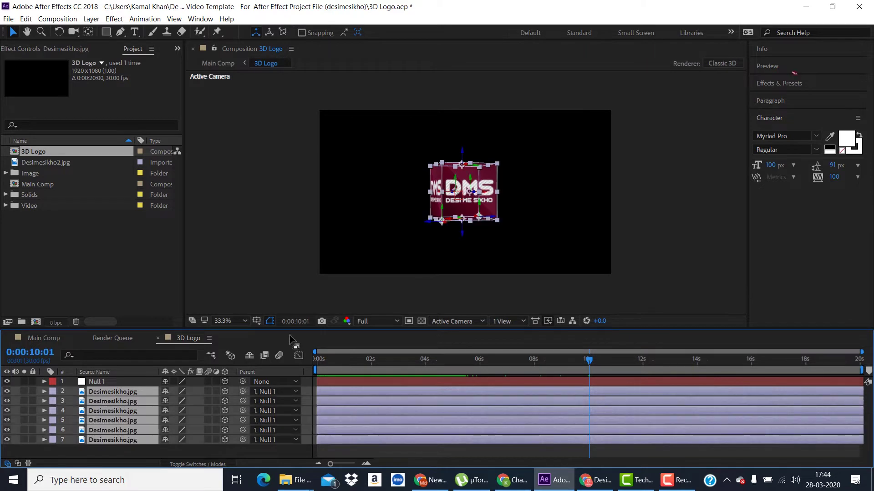
pyautogui.click(64, 162)
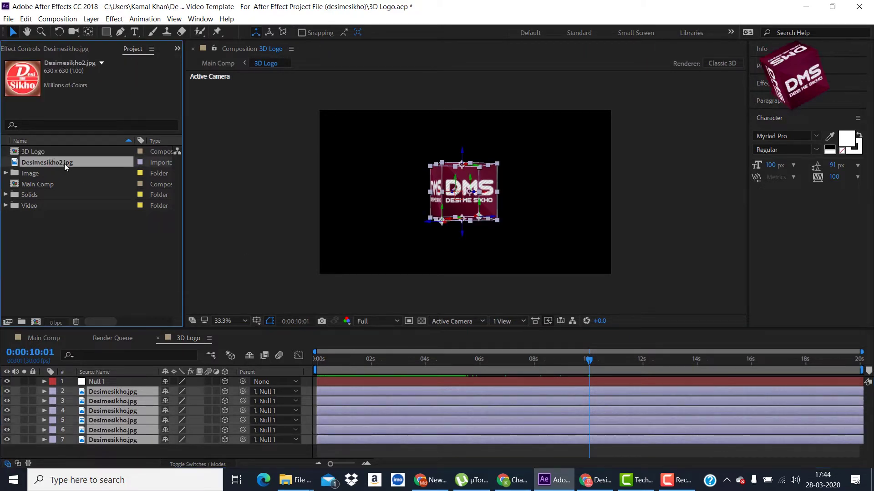
pyautogui.moveTo(66, 161); pyautogui.dragTo(133, 411)
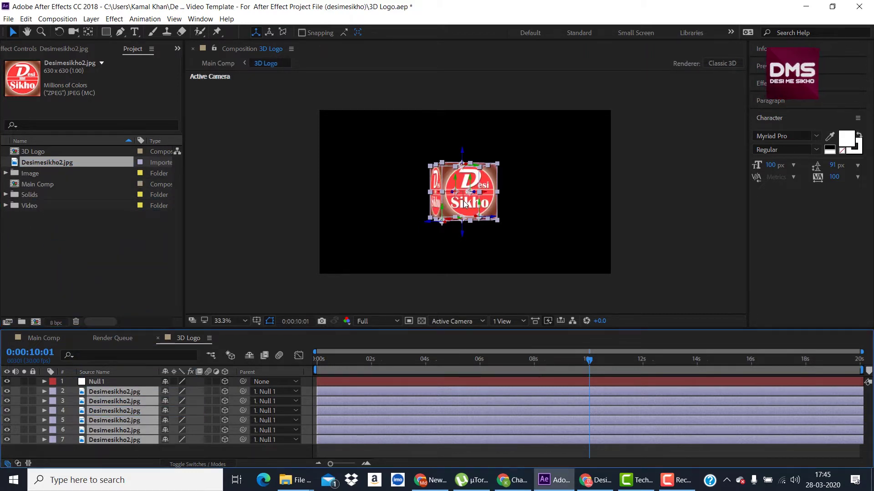
pyautogui.moveTo(593, 361); pyautogui.dragTo(428, 378)
pyautogui.press('space')
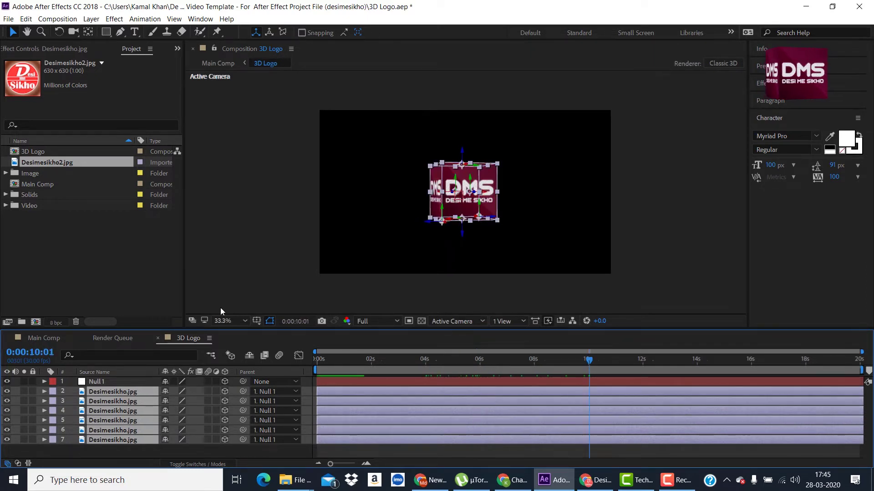
# Step: Check Desimesikho2.jpg in the project and in the Logo folder in File Explorer, and return to After Effects
pyautogui.click(107, 245)
pyautogui.click(53, 159)
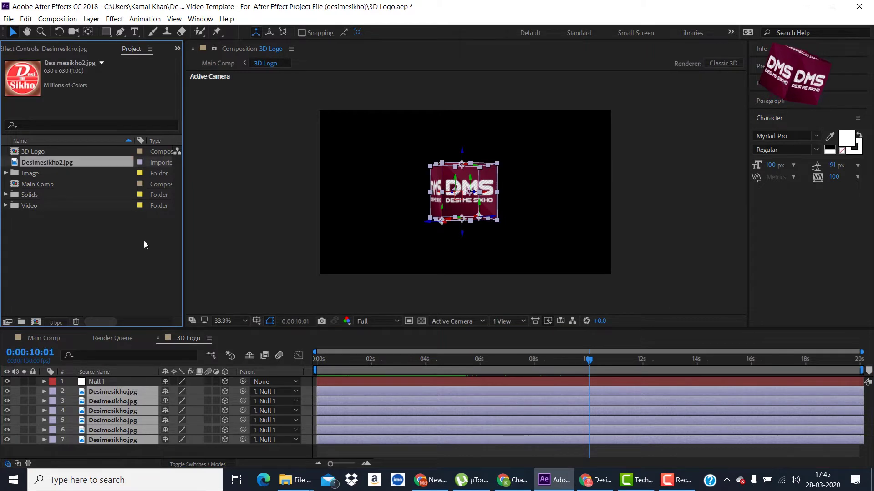
pyautogui.click(295, 480)
pyautogui.click(380, 430)
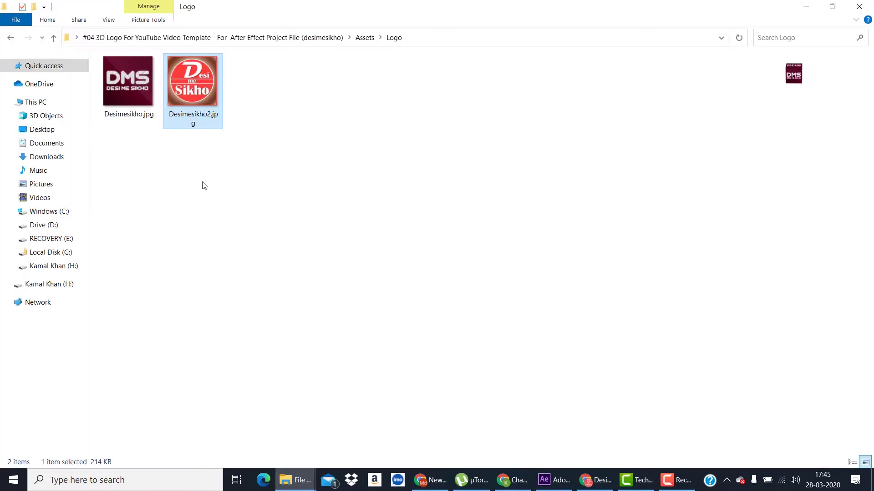
pyautogui.click(806, 7)
# Step: Replace the source of all six Desimesikho.jpg layers with Desimesikho2.jpg and move the current time to 0:00:08:18
pyautogui.click(165, 419)
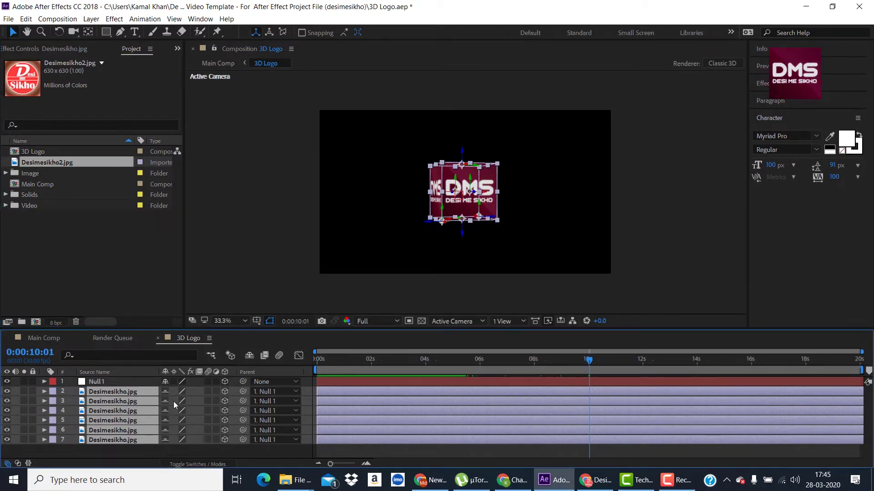
pyautogui.click(166, 402)
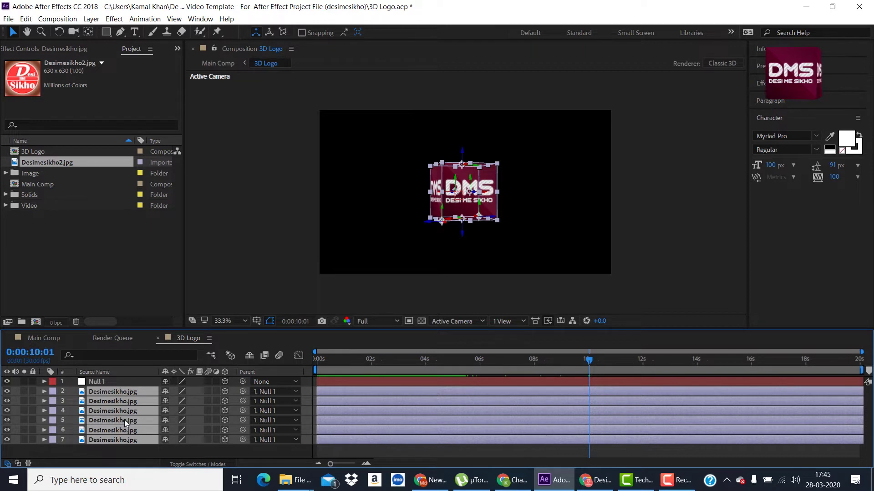
pyautogui.click(121, 384)
pyautogui.click(126, 392)
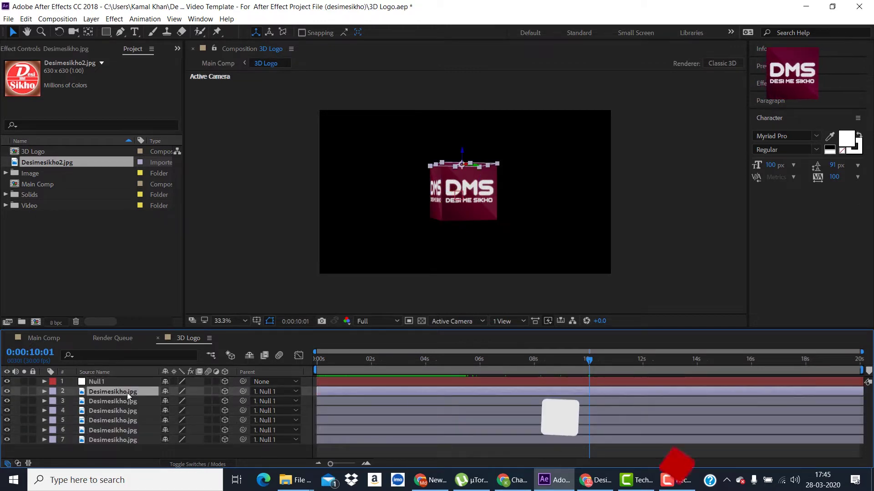
pyautogui.keyDown('shift'); pyautogui.click(118, 440); pyautogui.keyUp('shift')
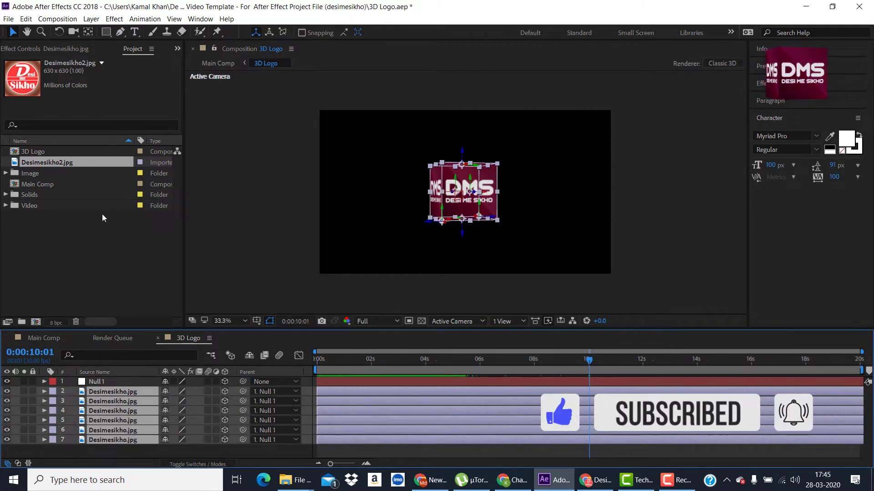
pyautogui.moveTo(50, 163); pyautogui.dragTo(122, 412)
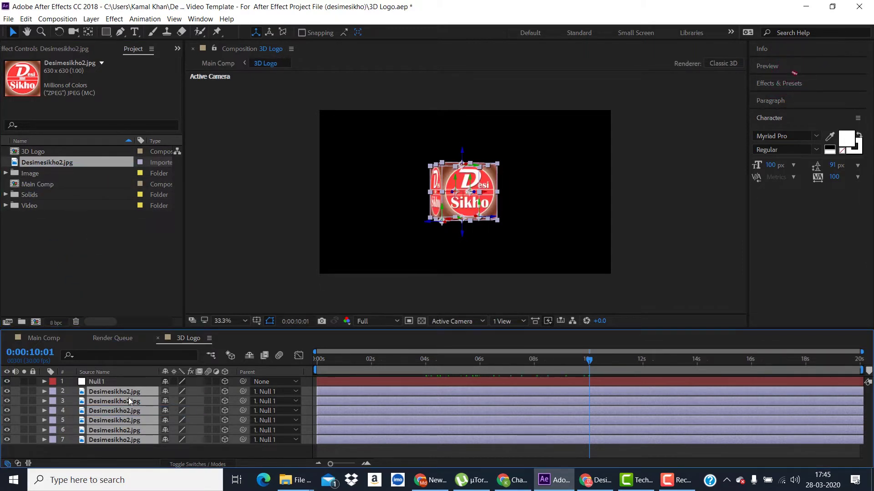
pyautogui.moveTo(588, 362); pyautogui.dragTo(551, 370)
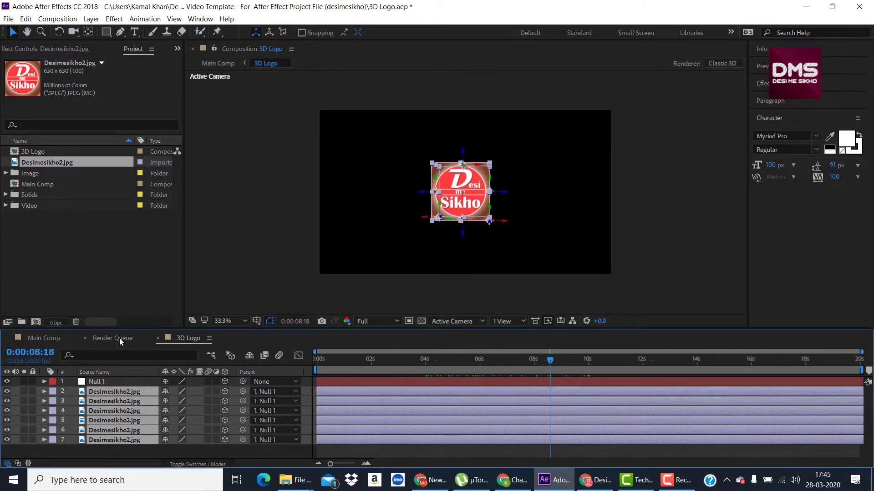
# Step: Open the Main Comp and preview the logo over the deer video from the start
pyautogui.click(41, 339)
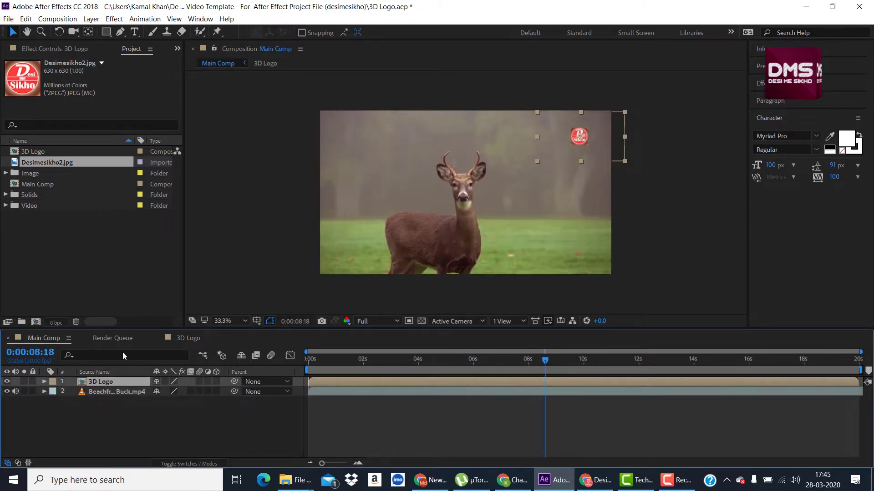
pyautogui.press('Home')
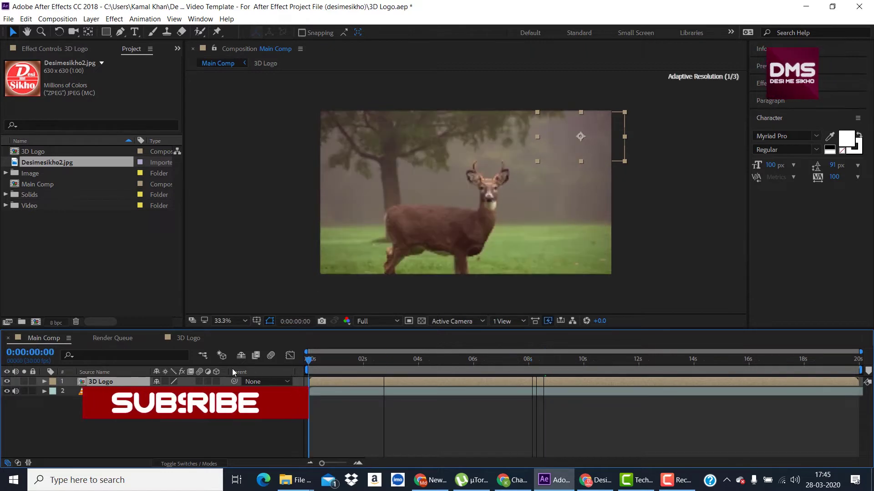
pyautogui.press('space')
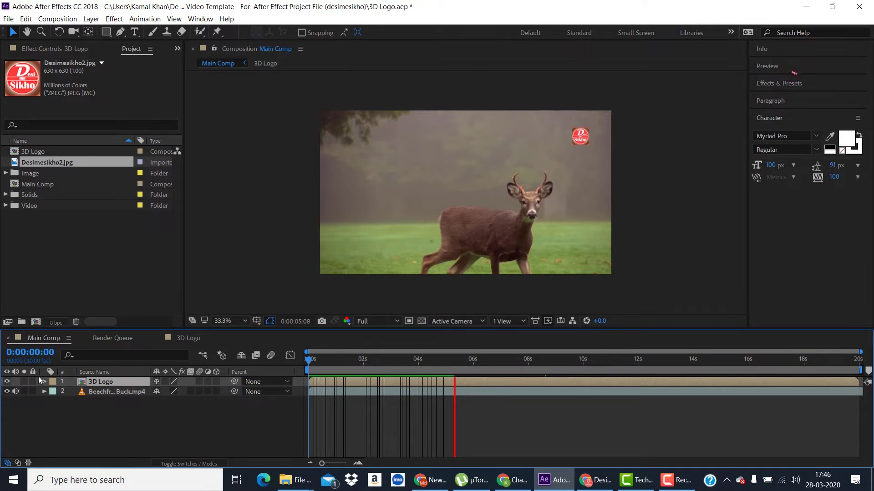
# Step: Delete the Buck.mp4 video layer from the Main Comp and move the current time to 0:00:05:10
pyautogui.click(99, 392)
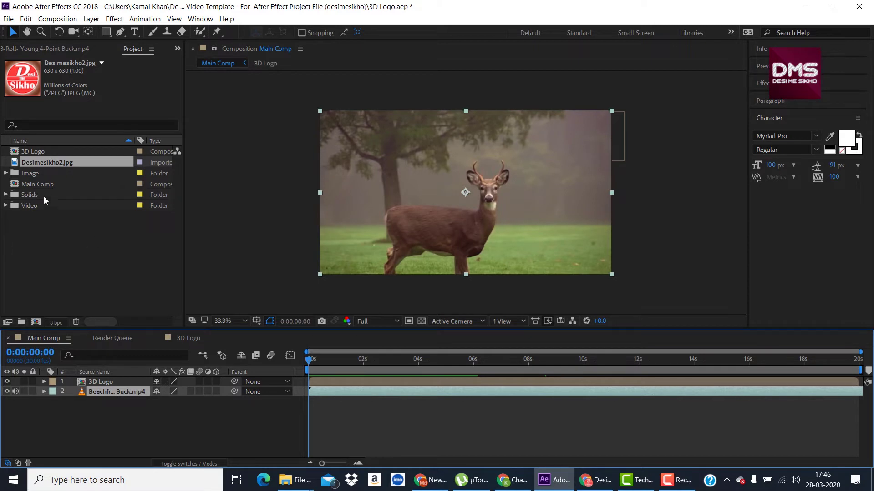
pyautogui.press('Delete')
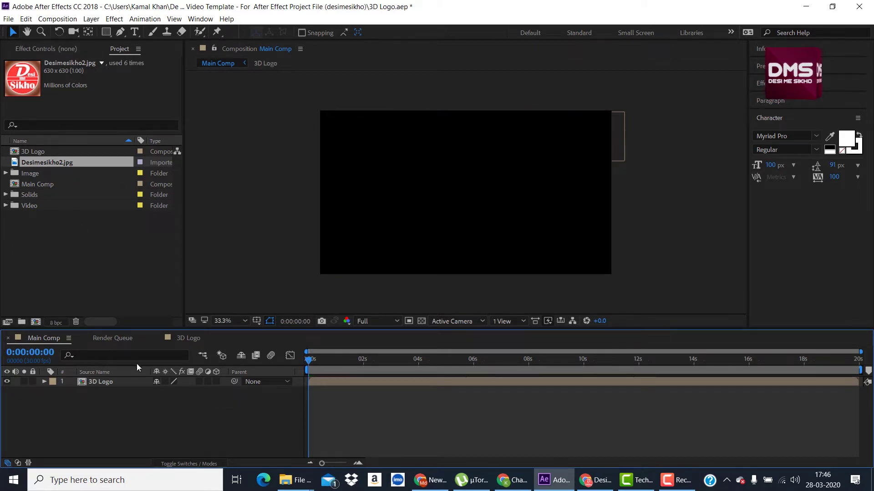
pyautogui.moveTo(309, 360); pyautogui.dragTo(455, 362)
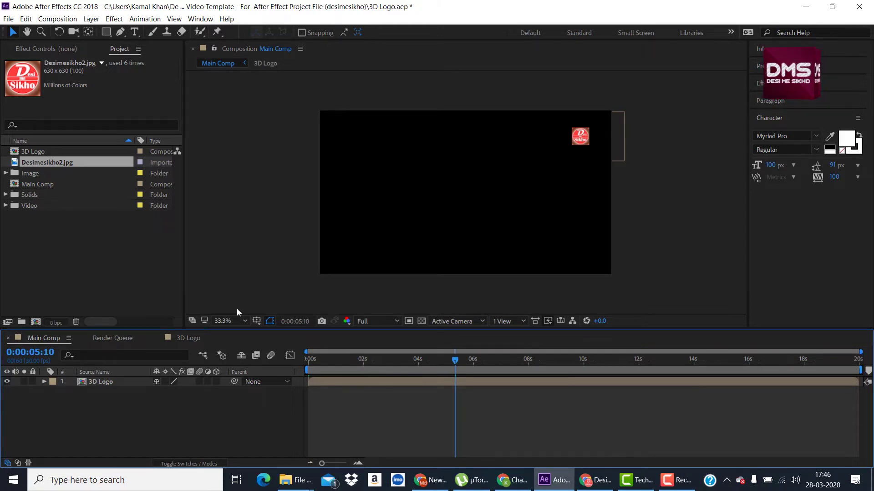
# Step: Create a new 1920 x 1080 composition named Comp 1 at 30 fps with a duration of 0:15:00:00
pyautogui.click(40, 324)
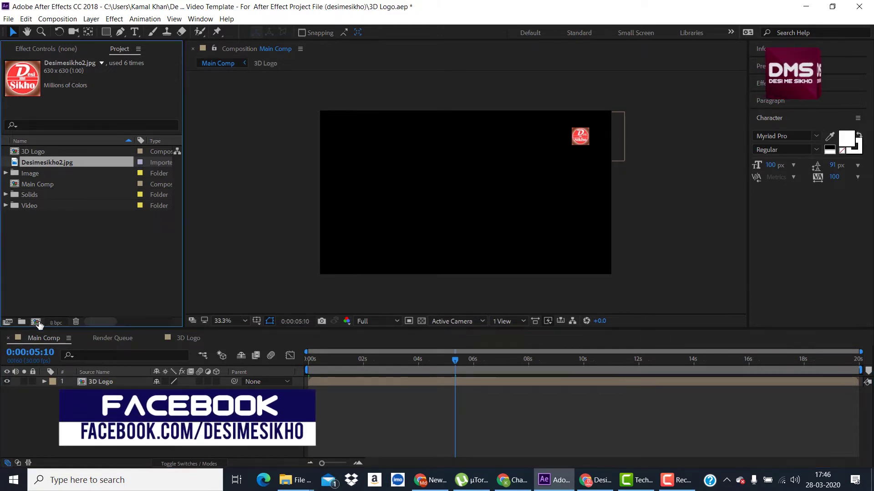
pyautogui.click(39, 322)
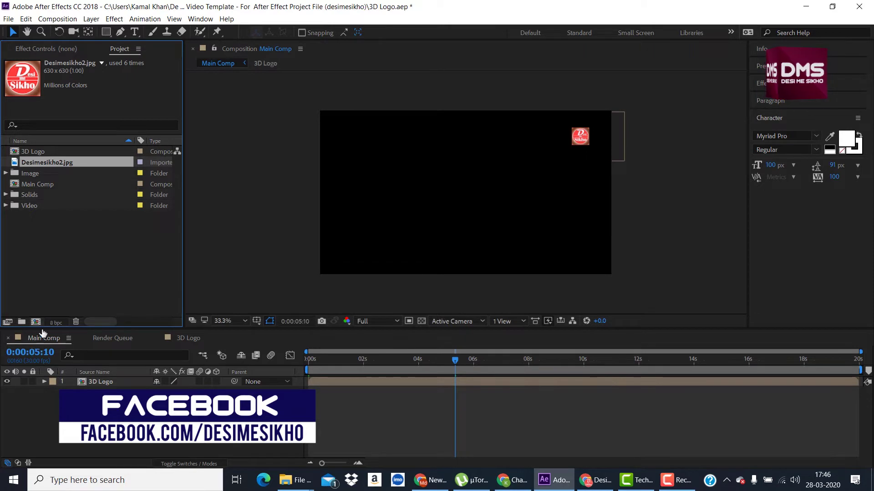
pyautogui.click(525, 370)
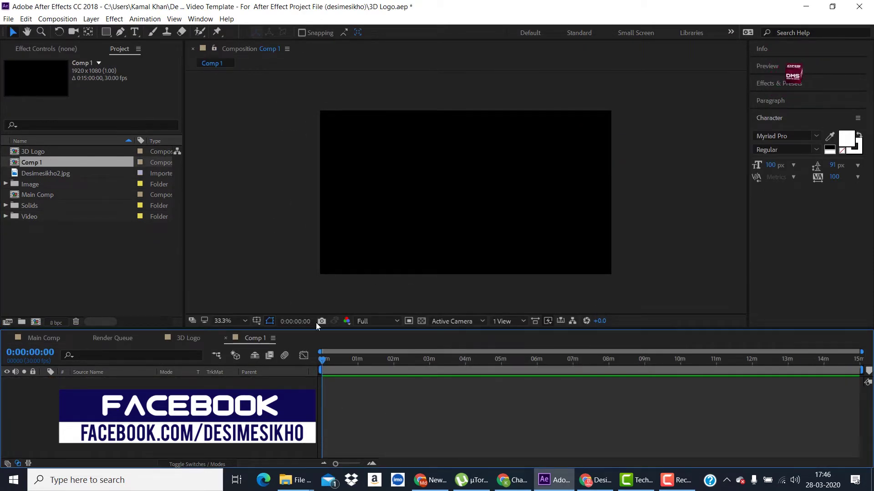
# Step: Add a full-frame rectangle shape layer with a red radial gradient fill to Comp 1
pyautogui.click(106, 32)
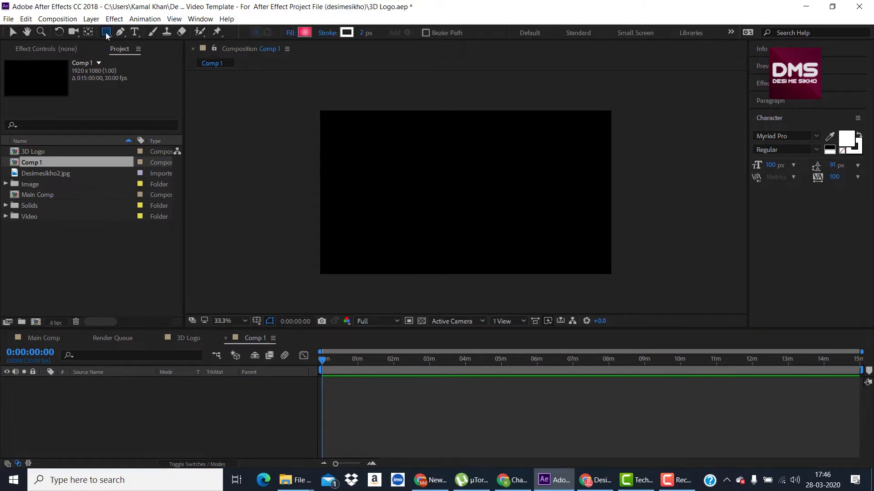
pyautogui.click(417, 212)
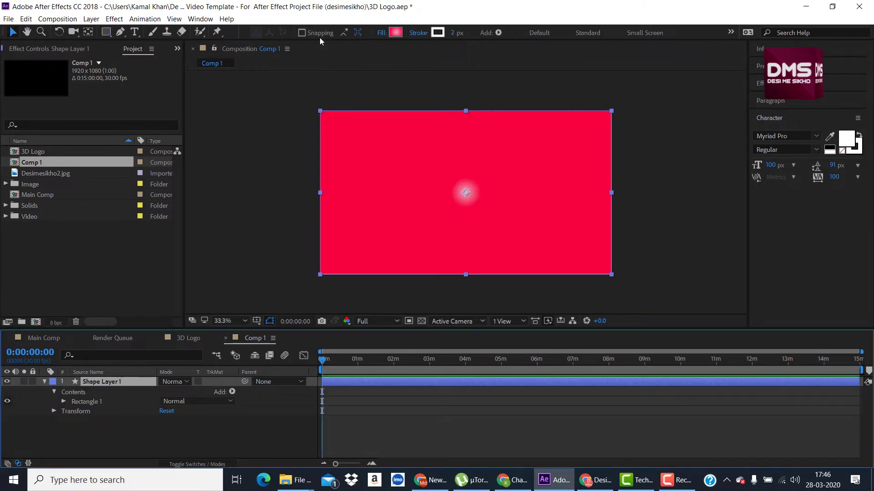
pyautogui.click(275, 442)
pyautogui.moveTo(323, 361)
pyautogui.mouseDown()
pyautogui.moveTo(708, 382)
pyautogui.moveTo(321, 373)
pyautogui.mouseUp()
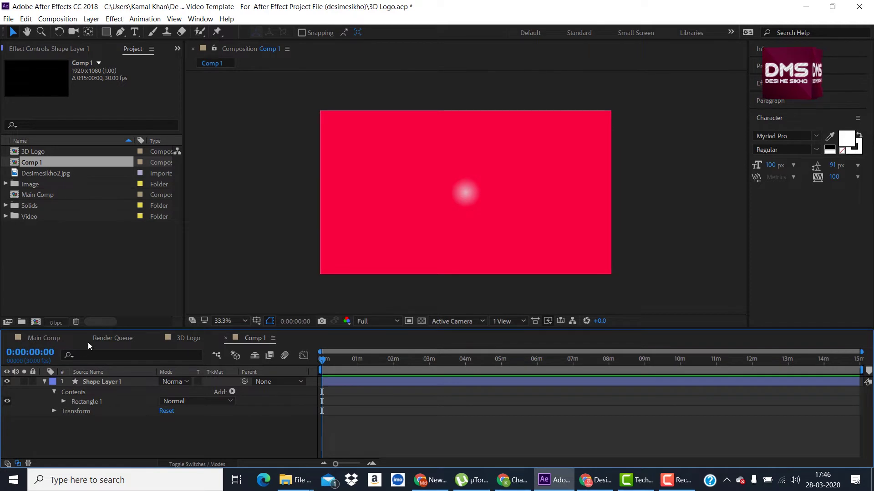
# Step: Try the 3D Logo composition as a layer above the red rectangle in Comp 1 and remove it
pyautogui.click(35, 153)
pyautogui.moveTo(36, 153); pyautogui.dragTo(110, 378)
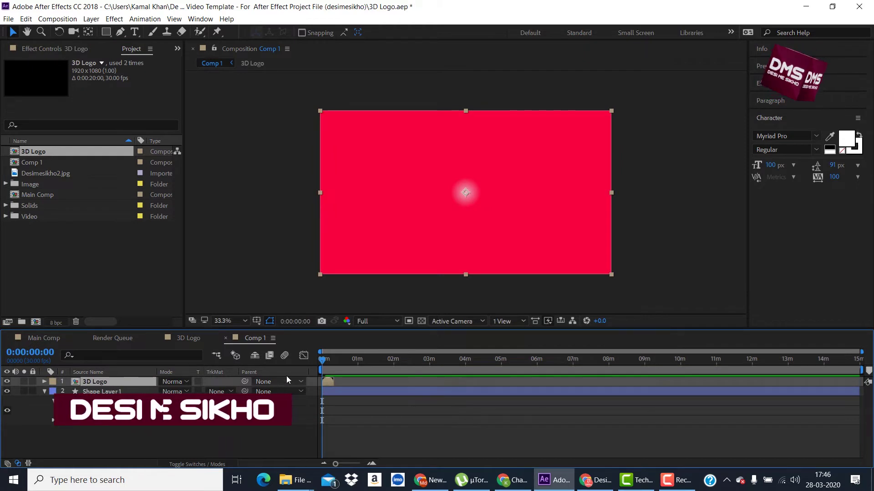
pyautogui.moveTo(321, 359); pyautogui.dragTo(326, 361)
pyautogui.click(326, 361)
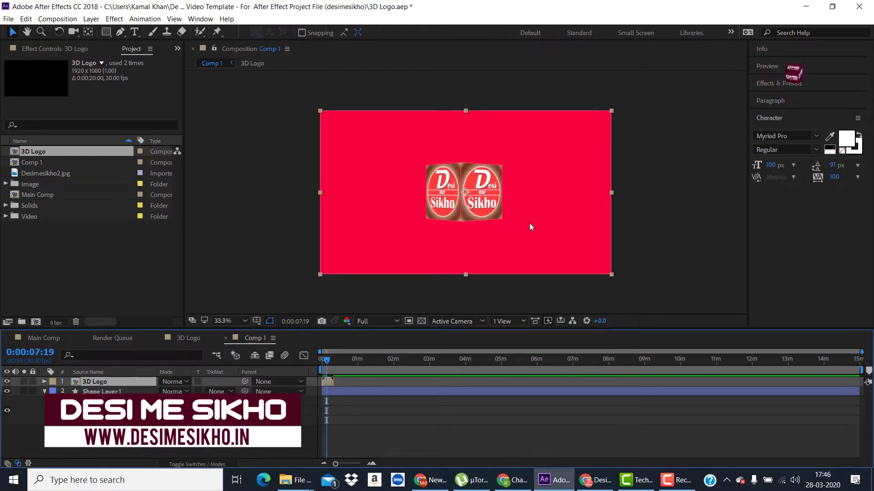
pyautogui.press('Delete')
pyautogui.press('Home')
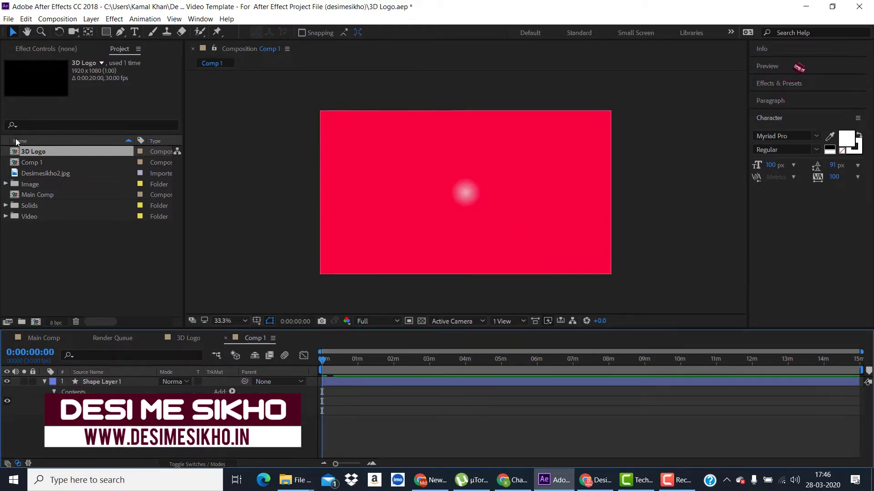
# Step: Place the Main Comp above the shape layer in Comp 1 and scrub to 0:00:03:24
pyautogui.click(35, 163)
pyautogui.moveTo(37, 195); pyautogui.dragTo(97, 378)
pyautogui.moveTo(325, 354); pyautogui.dragTo(330, 358)
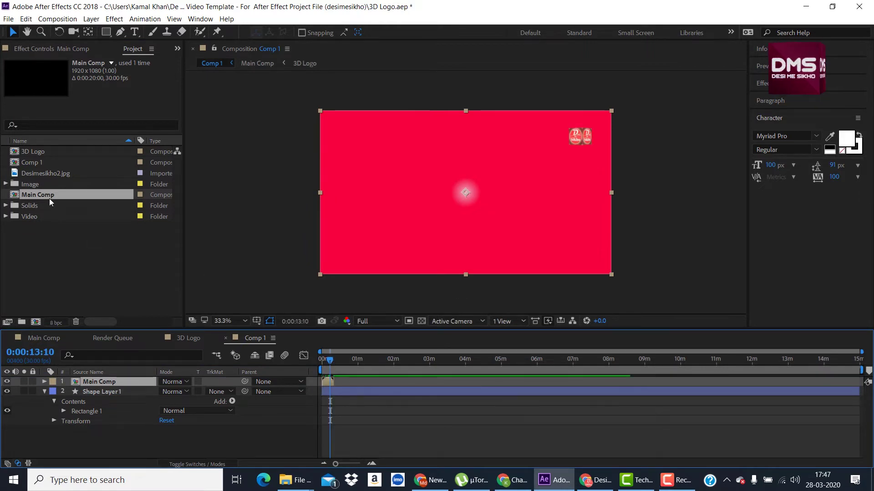
pyautogui.moveTo(338, 360); pyautogui.dragTo(324, 362)
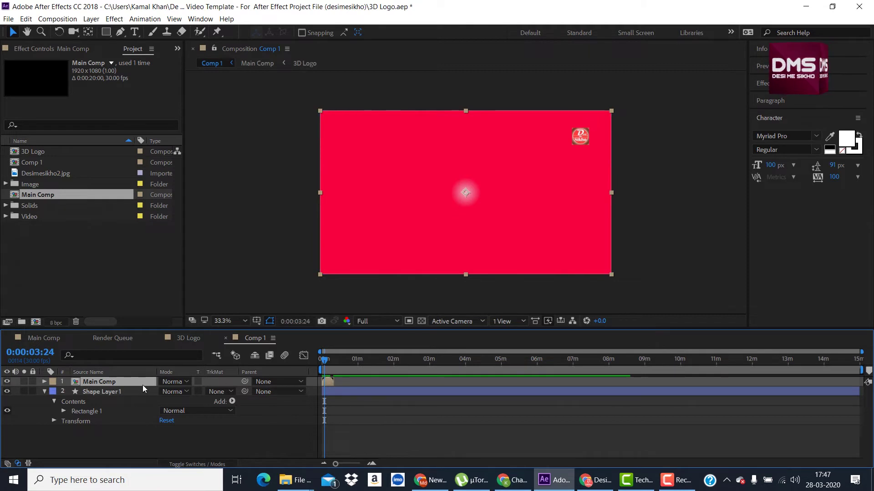
# Step: Duplicate the Main Comp layer three times, stagger the copies one after another in time, and return to 0:00:00:00
pyautogui.hotkey('ctrl', 'd')
pyautogui.hotkey('ctrl', 'd')
pyautogui.hotkey('ctrl', 'd')
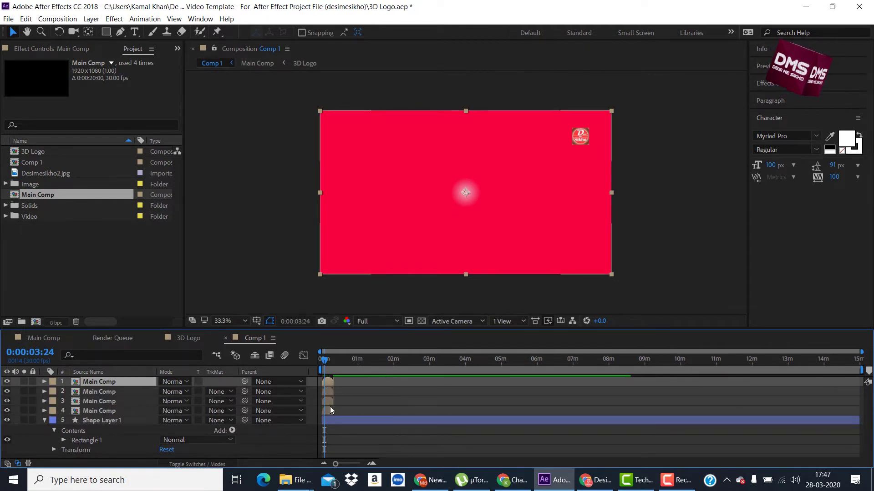
pyautogui.moveTo(328, 402); pyautogui.dragTo(322, 368)
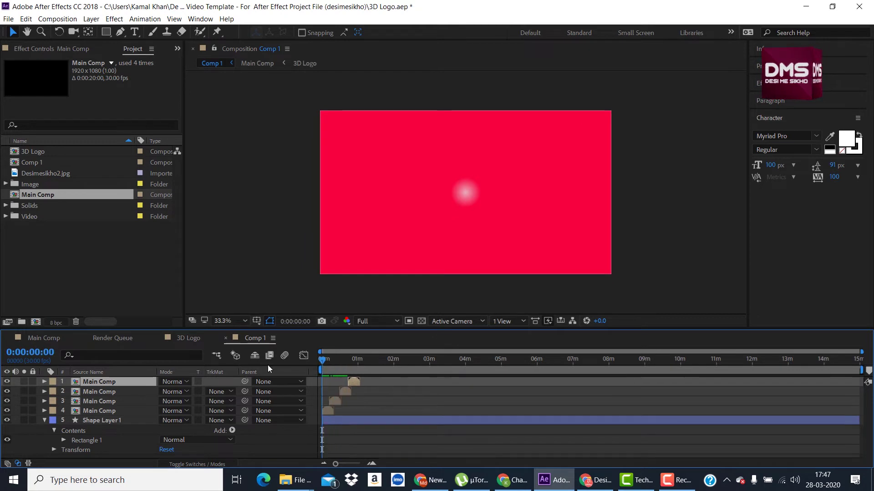
# Step: Delete all four Main Comp layers from Comp 1
pyautogui.click(131, 411)
pyautogui.keyDown('shift'); pyautogui.click(129, 381); pyautogui.keyUp('shift')
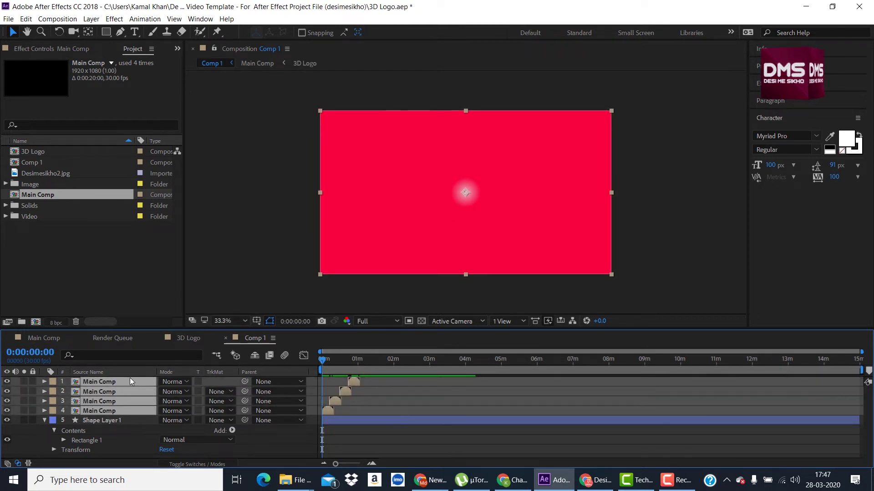
pyautogui.press('Delete')
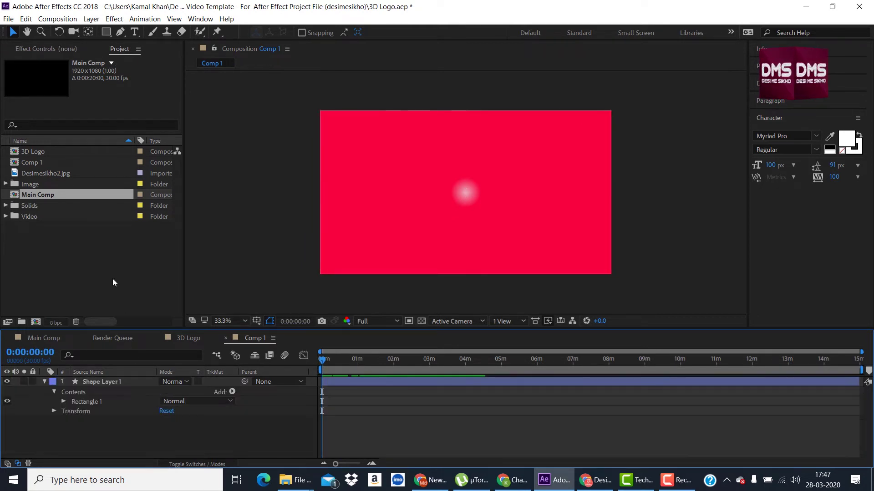
# Step: Open the Main Comp at 0:00:09:25 and add a full-frame rectangle shape layer
pyautogui.doubleClick(51, 195)
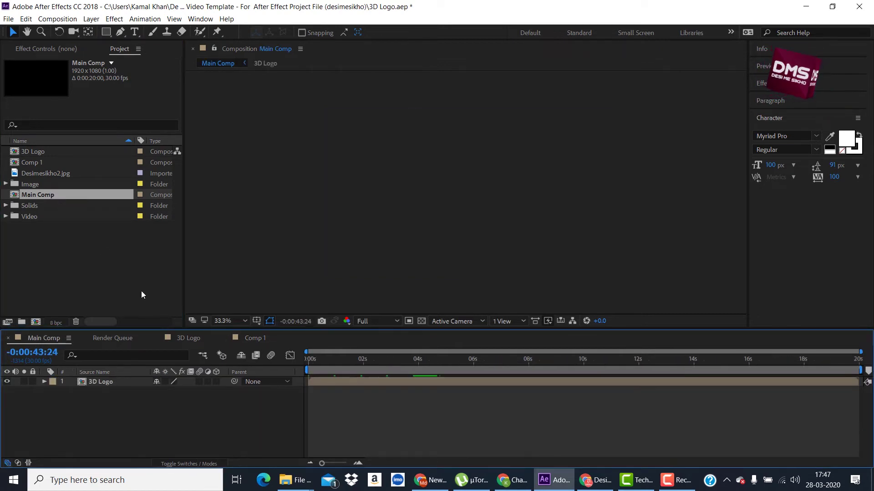
pyautogui.click(321, 358)
pyautogui.moveTo(331, 359); pyautogui.dragTo(580, 383)
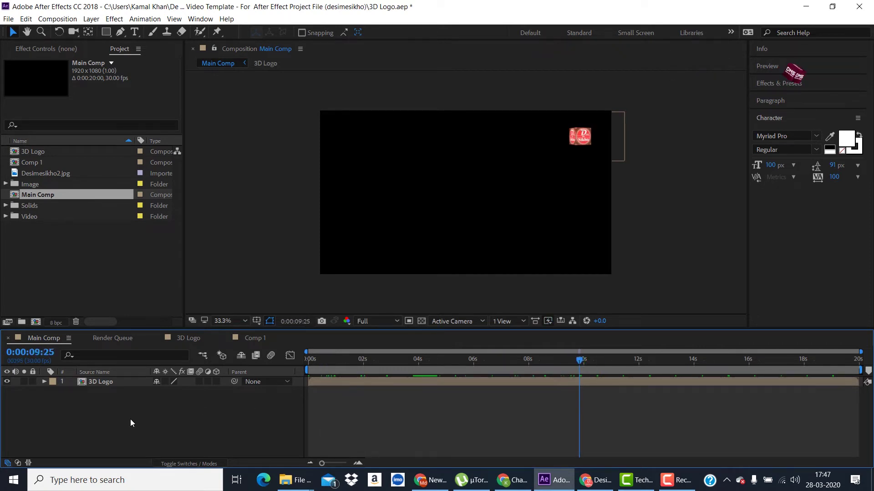
pyautogui.rightClick(114, 423)
pyautogui.click(95, 414)
pyautogui.doubleClick(106, 33)
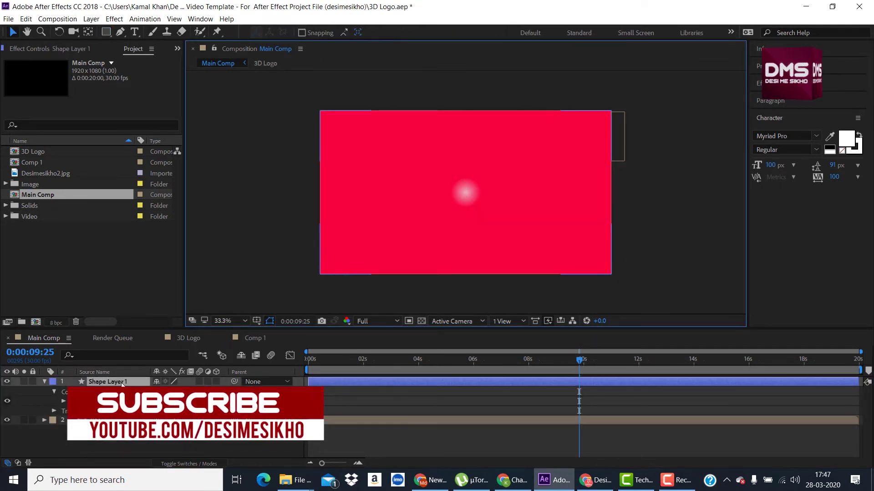
# Step: Set the rectangle's fill to solid green 2EAC14 and move its shape layer below the 3D Logo layer
pyautogui.click(382, 33)
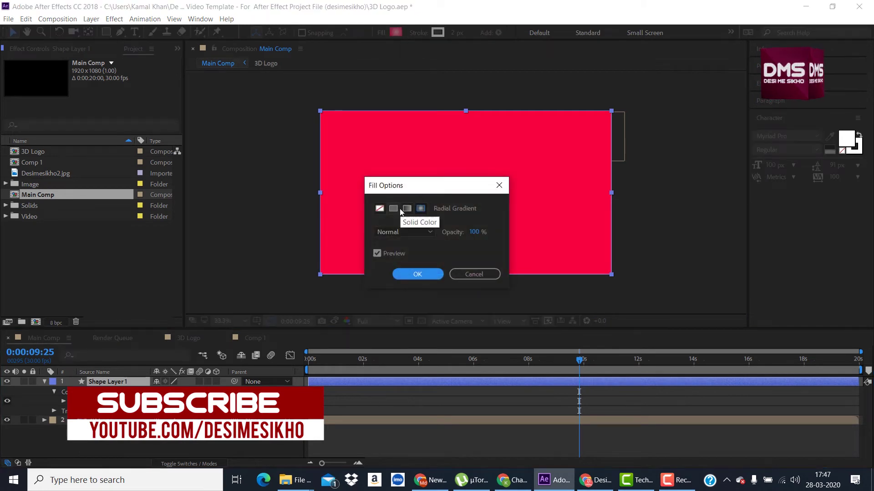
pyautogui.click(417, 274)
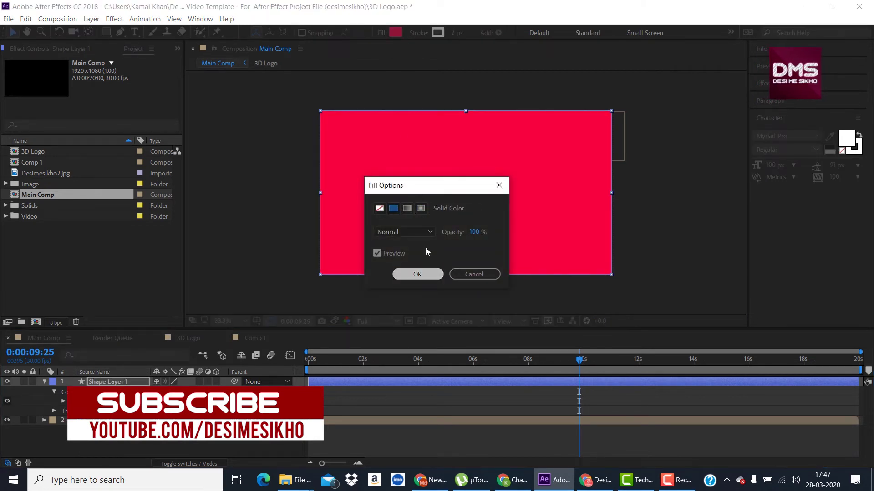
pyautogui.click(395, 33)
pyautogui.click(725, 283)
pyautogui.moveTo(703, 227)
pyautogui.mouseDown()
pyautogui.moveTo(692, 213)
pyautogui.moveTo(695, 229)
pyautogui.mouseUp()
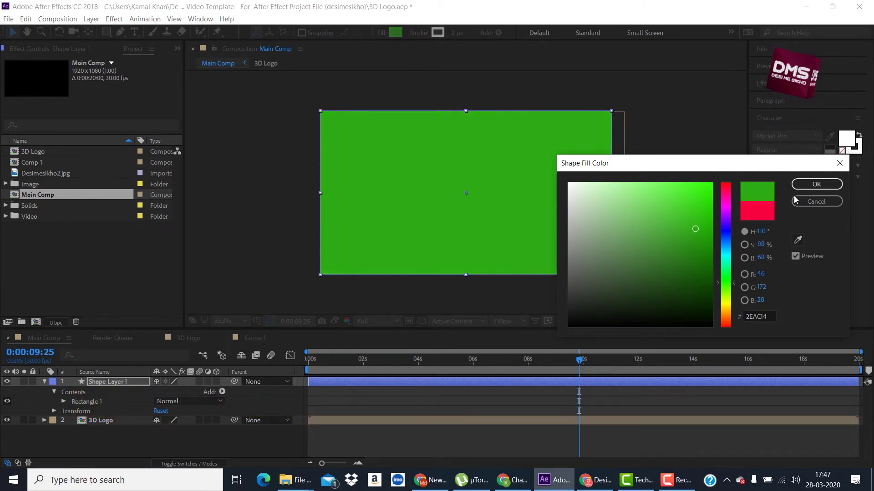
pyautogui.click(800, 184)
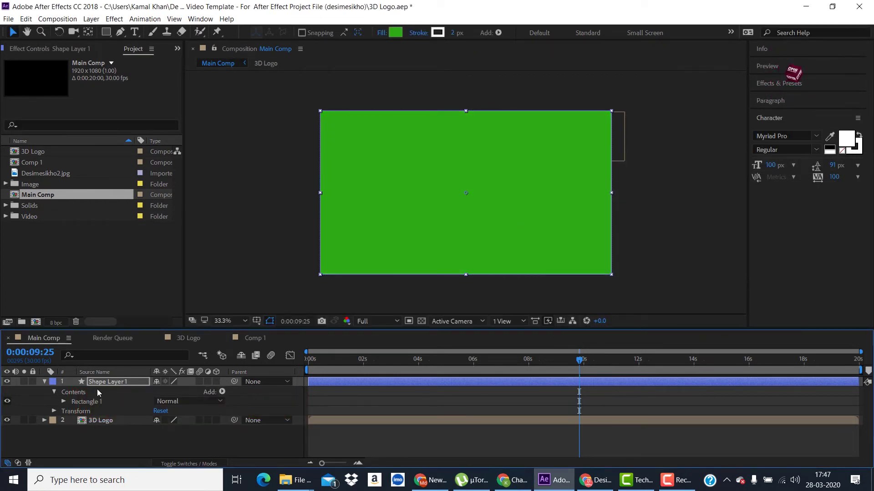
pyautogui.moveTo(105, 384); pyautogui.dragTo(121, 443)
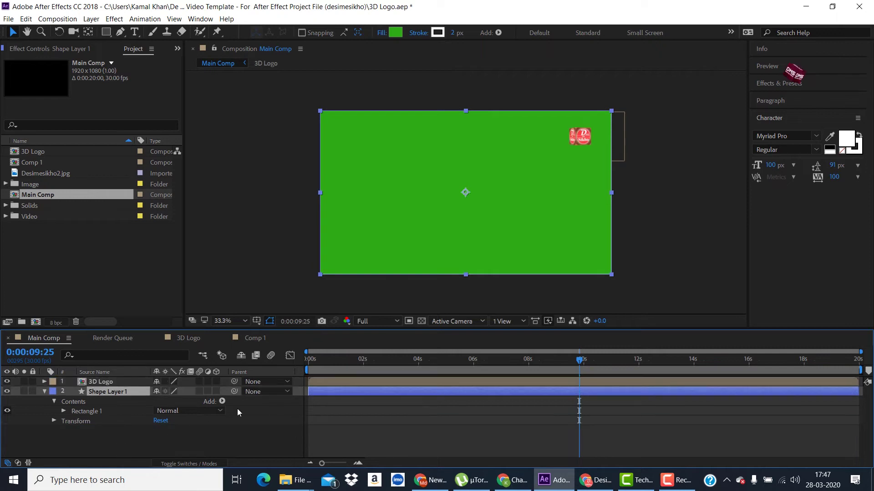
# Step: Preview the Main Comp from the start, return to 0:00:00:00 and collapse the shape layer's properties
pyautogui.moveTo(576, 363); pyautogui.dragTo(238, 386)
pyautogui.press('space')
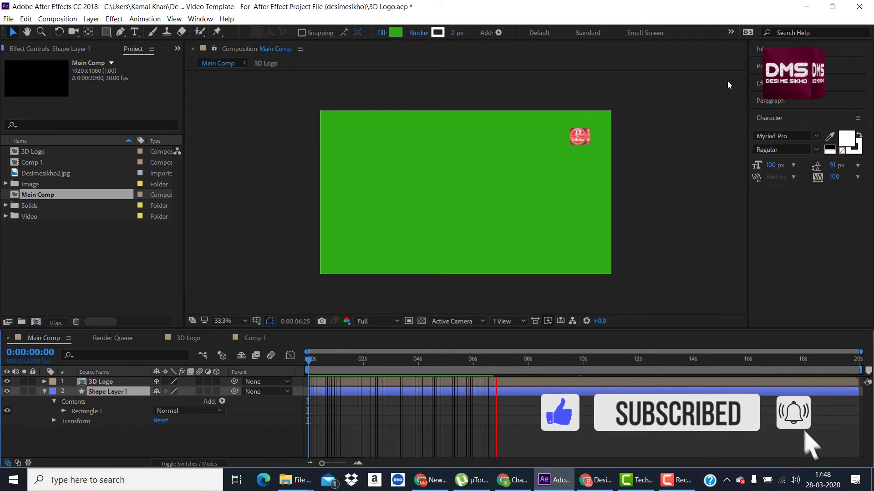
pyautogui.click(431, 362)
pyautogui.moveTo(436, 364); pyautogui.dragTo(277, 367)
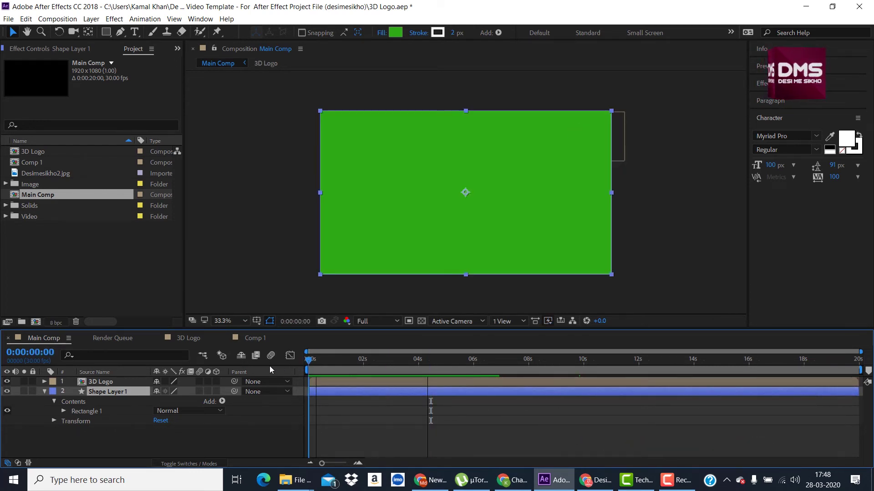
pyautogui.click(43, 392)
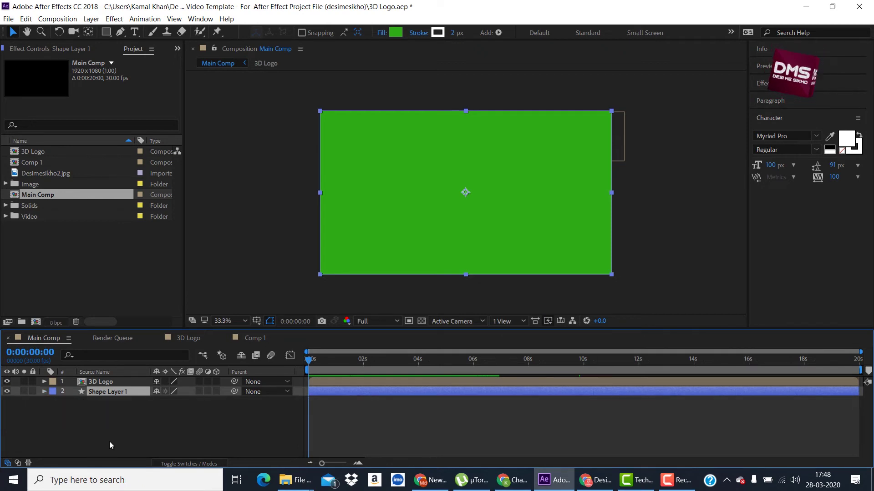
pyautogui.click(109, 442)
# Step: Add the Main Comp to the render queue and set its output module format to QuickTime
pyautogui.click(58, 21)
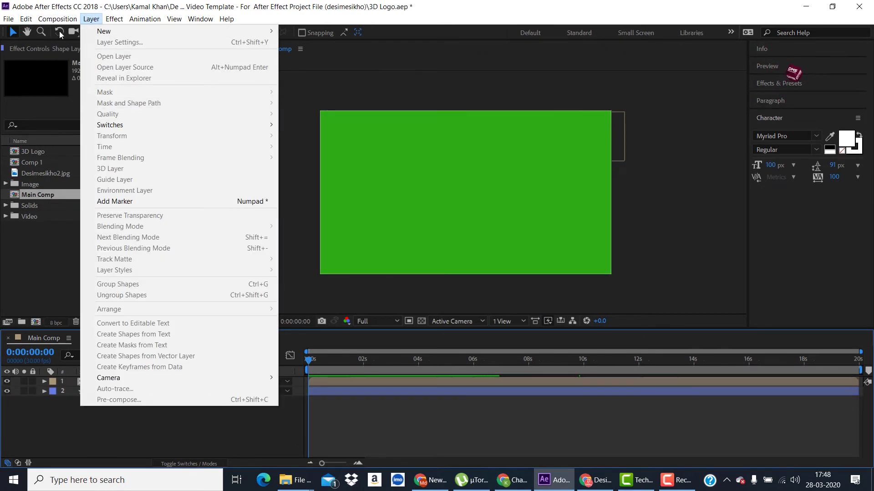
pyautogui.click(70, 104)
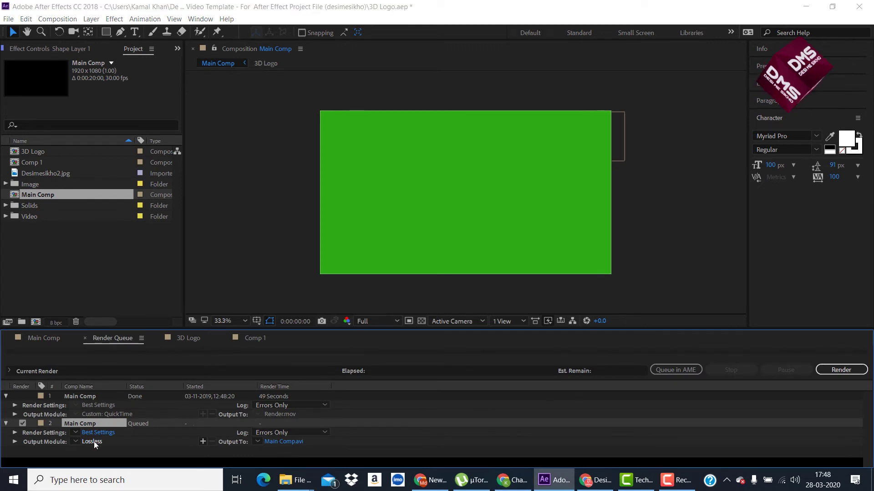
pyautogui.click(93, 441)
pyautogui.click(381, 94)
pyautogui.click(385, 210)
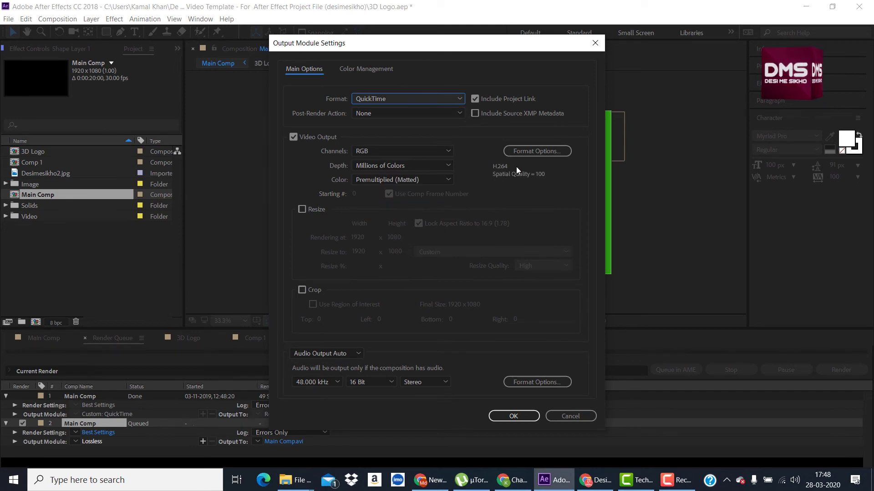
# Step: Choose H.264 as the QuickTime video codec and apply the output module settings
pyautogui.click(530, 152)
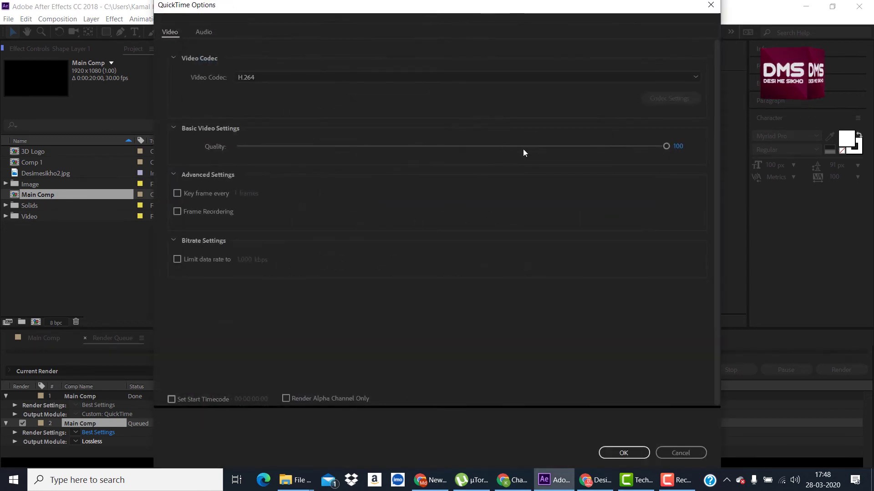
pyautogui.click(343, 78)
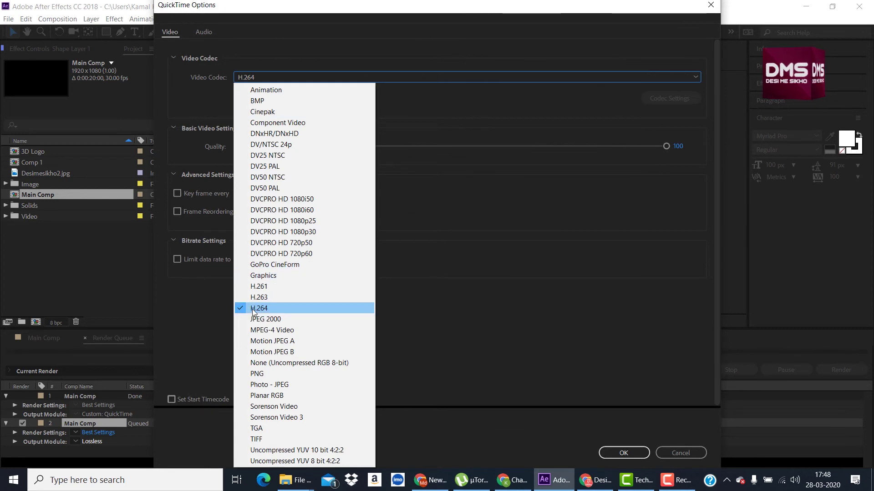
pyautogui.click(301, 312)
pyautogui.click(621, 452)
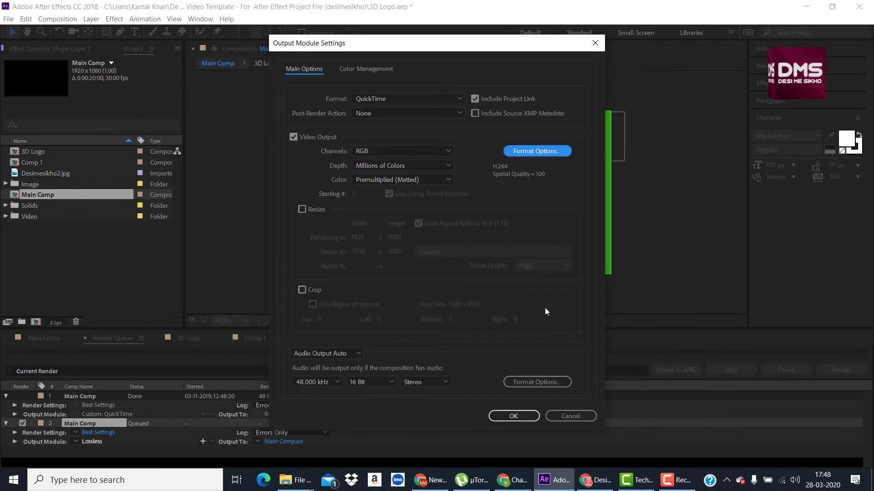
pyautogui.click(525, 416)
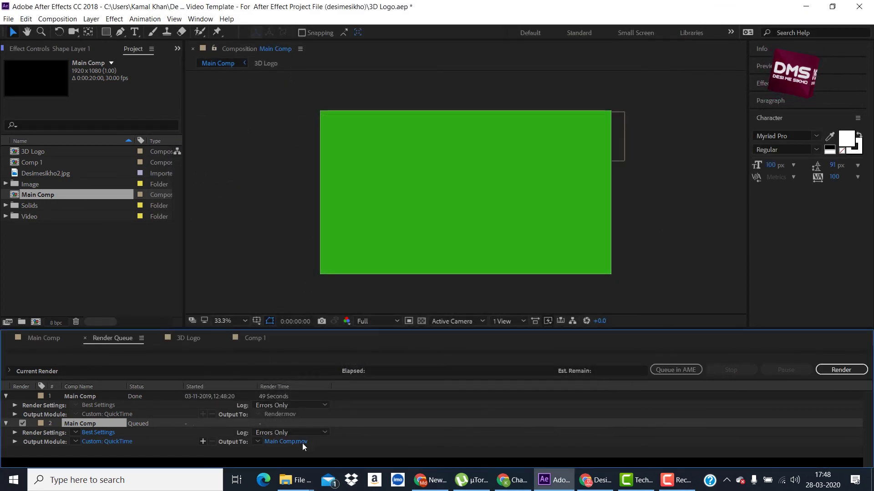
# Step: Set the output to Main Comp.mov in the Desktop's #04 3D Logo For YouTube Video Template folder and render the queued comp
pyautogui.click(302, 442)
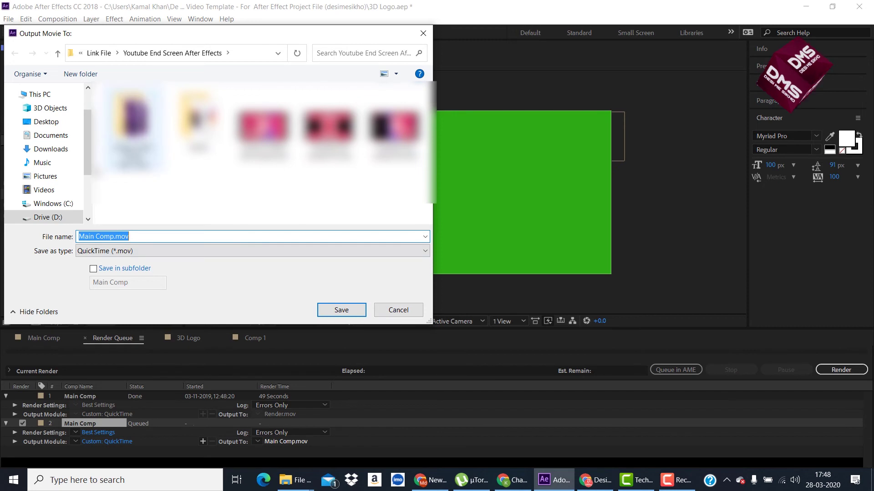
pyautogui.click(55, 128)
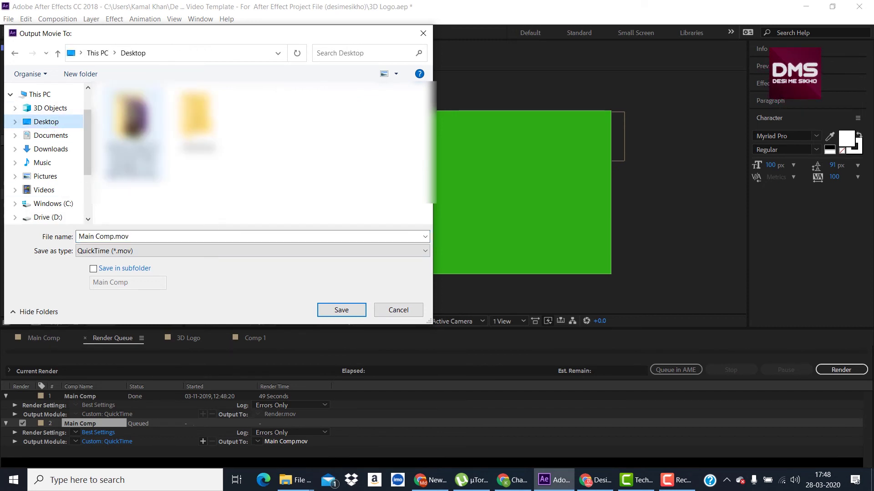
pyautogui.doubleClick(133, 128)
pyautogui.click(161, 236)
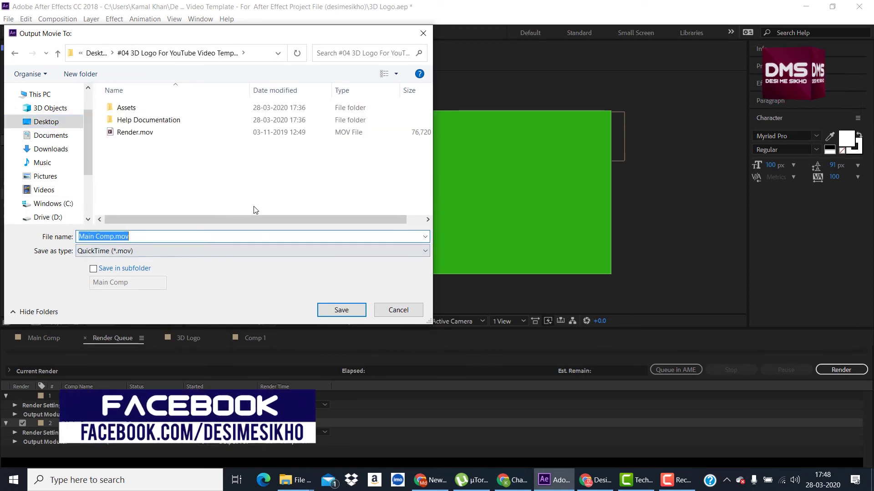
pyautogui.press('Return')
pyautogui.click(841, 370)
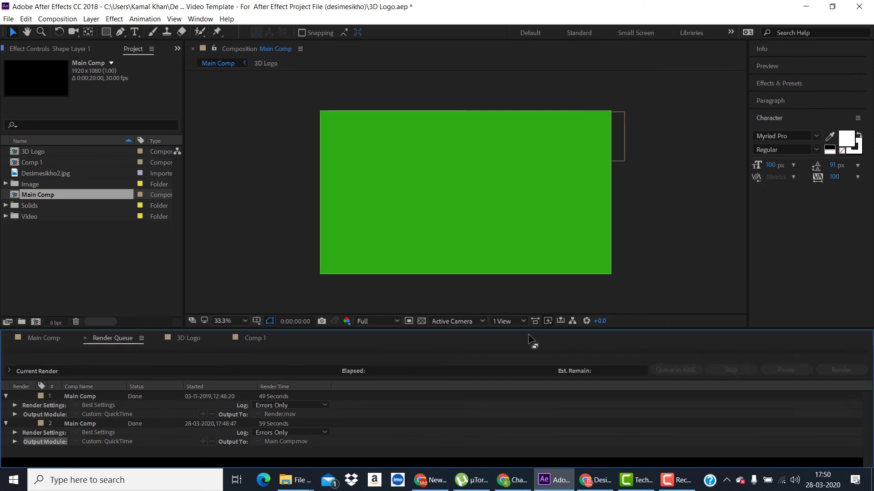
# Step: Switch to the File Explorer window of the project folder to find the rendered Main Comp.mov
pyautogui.click(296, 485)
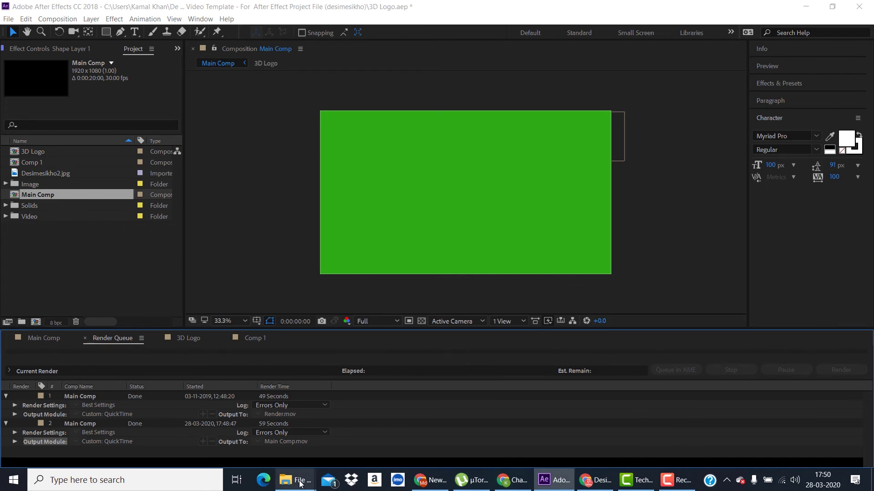
pyautogui.click(235, 432)
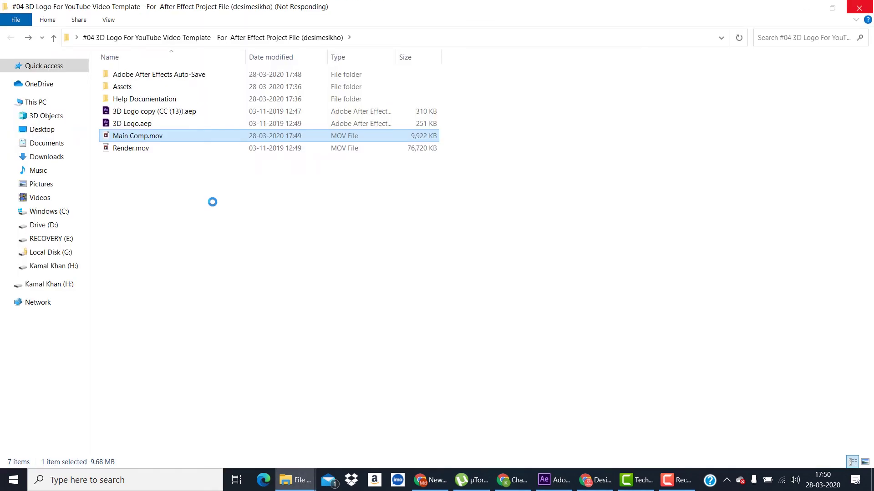